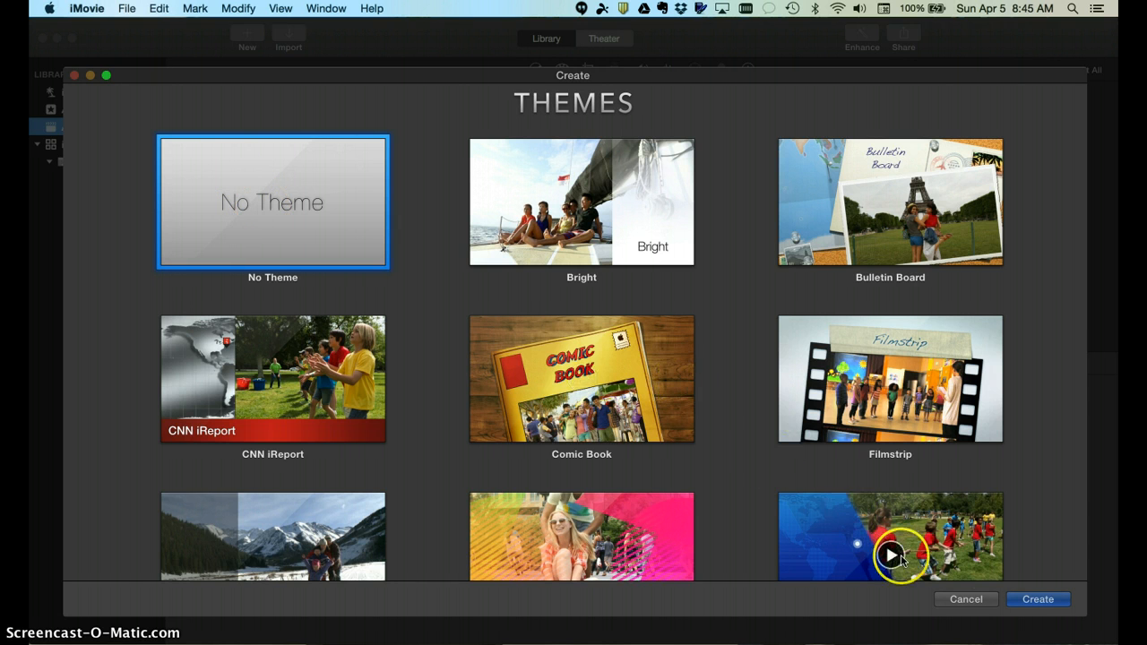
Create a no-theme movie project named 'Green Screen' in the 4-4-15 event
{"action": "left_click", "coordinate": [1039, 599]}
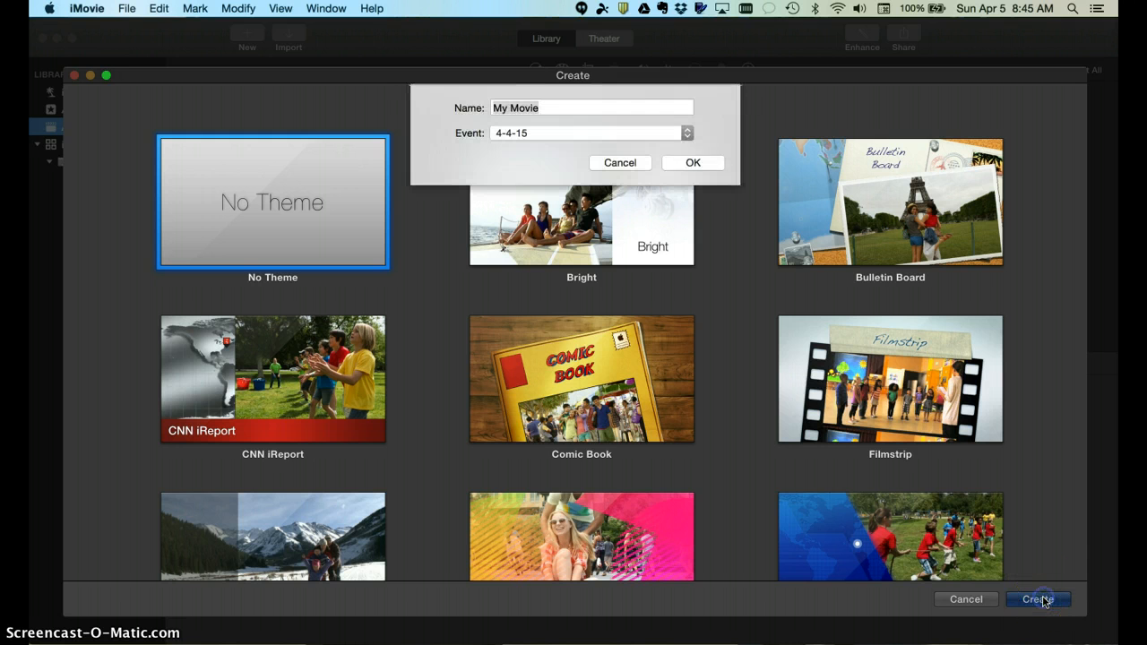
{"action": "type", "text": "Green Screen"}
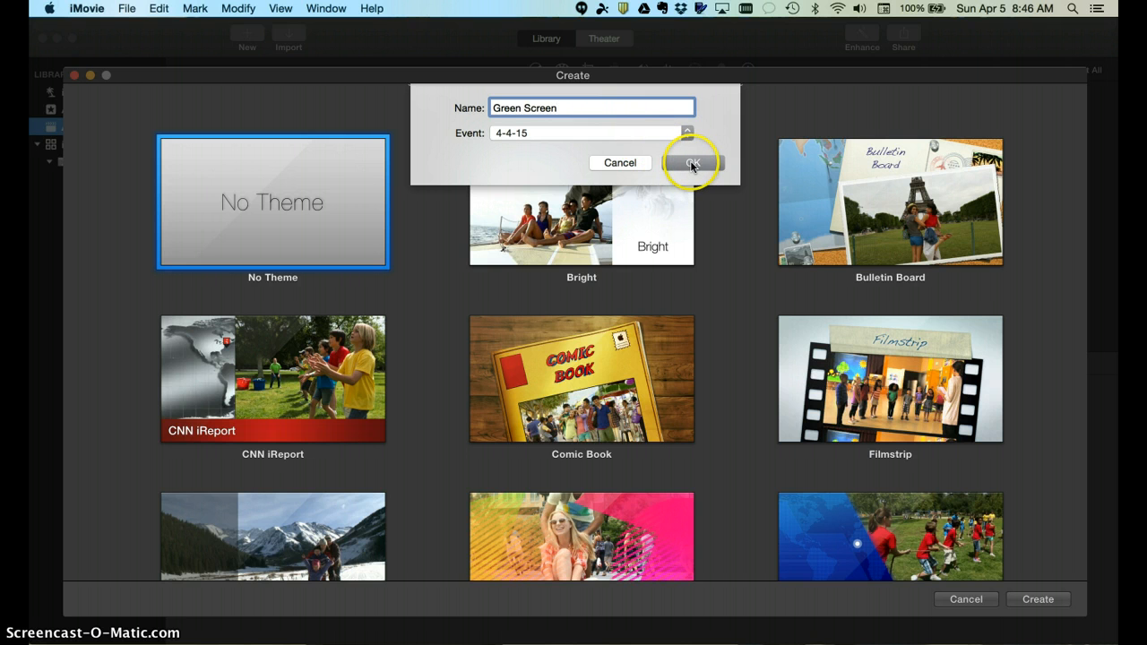
{"action": "left_click", "coordinate": [691, 163]}
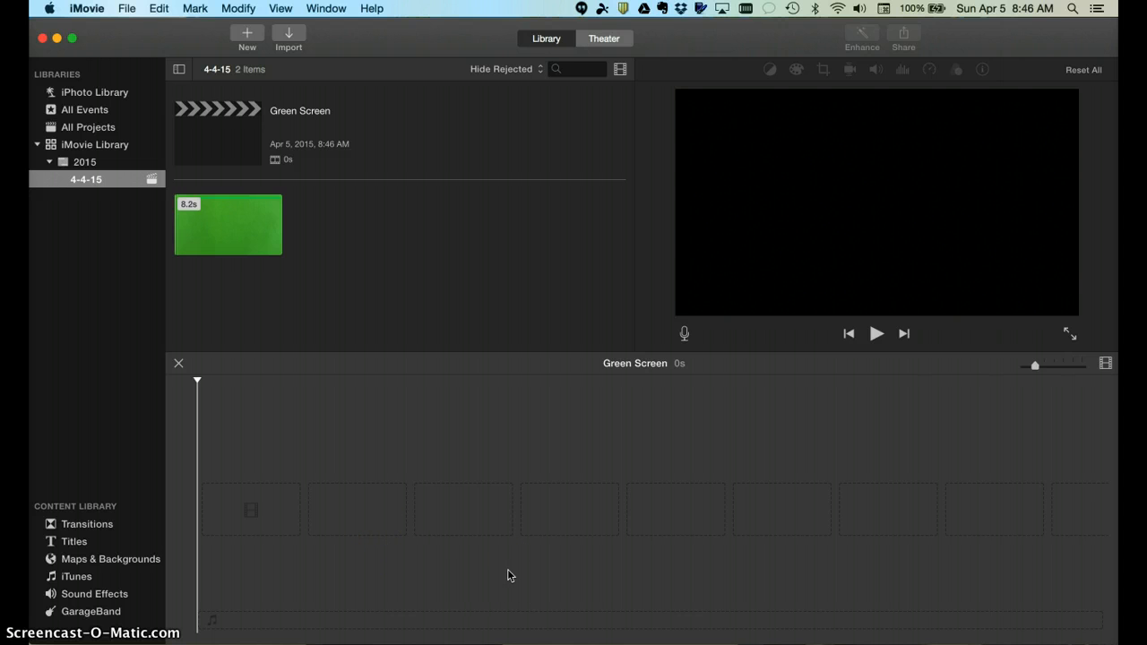
Open the Import window from the toolbar's Import button
{"action": "left_click", "coordinate": [289, 36]}
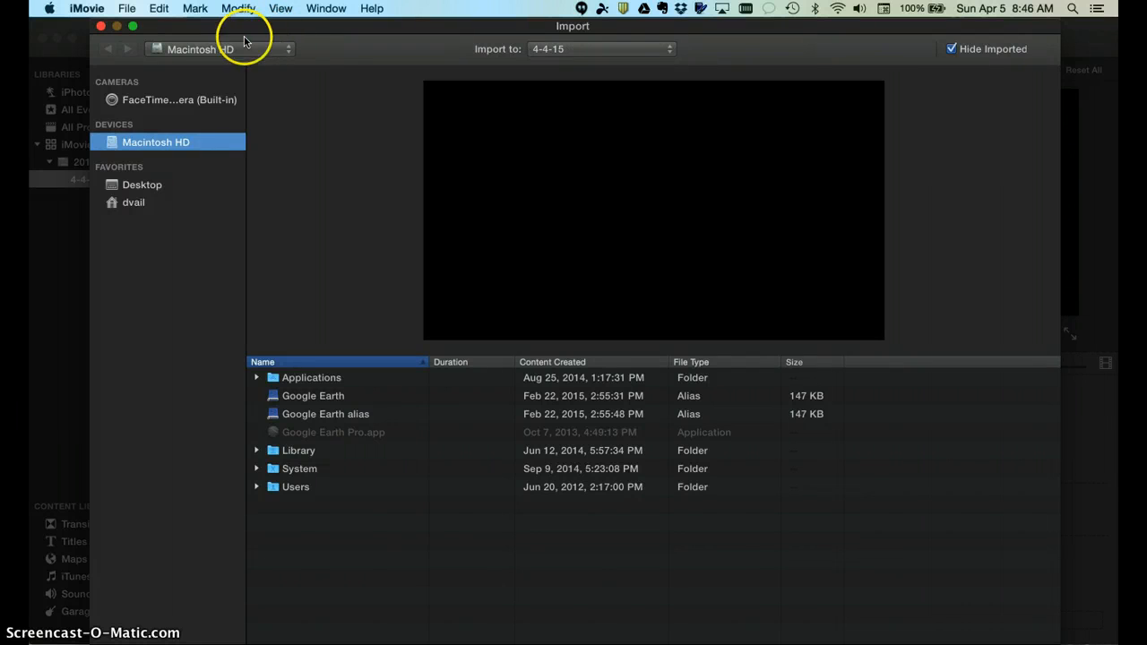
Import Nevada.png from the Desktop into the 4-4-15 event
{"action": "left_click", "coordinate": [136, 188]}
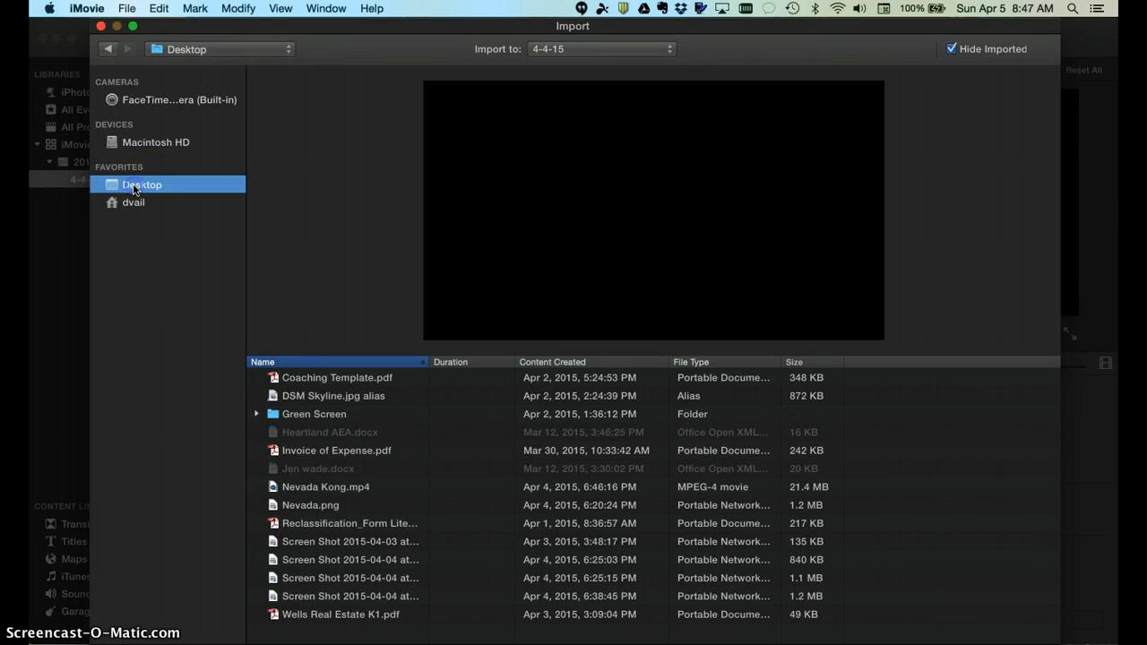
{"action": "left_click", "coordinate": [295, 507]}
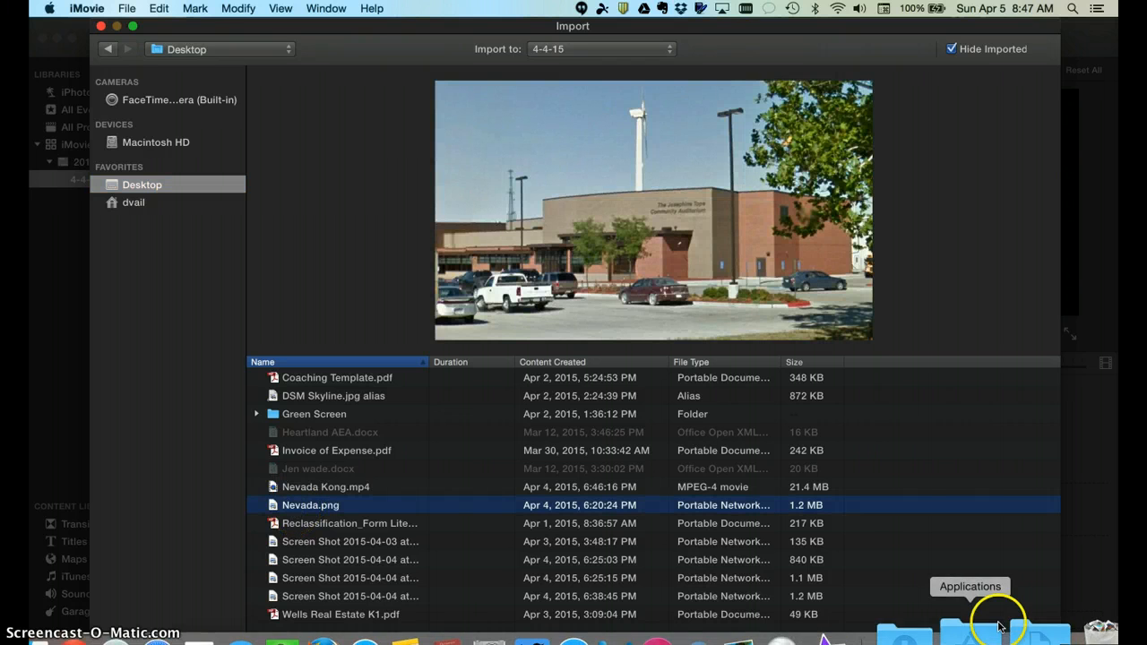
{"action": "left_click", "coordinate": [1009, 644]}
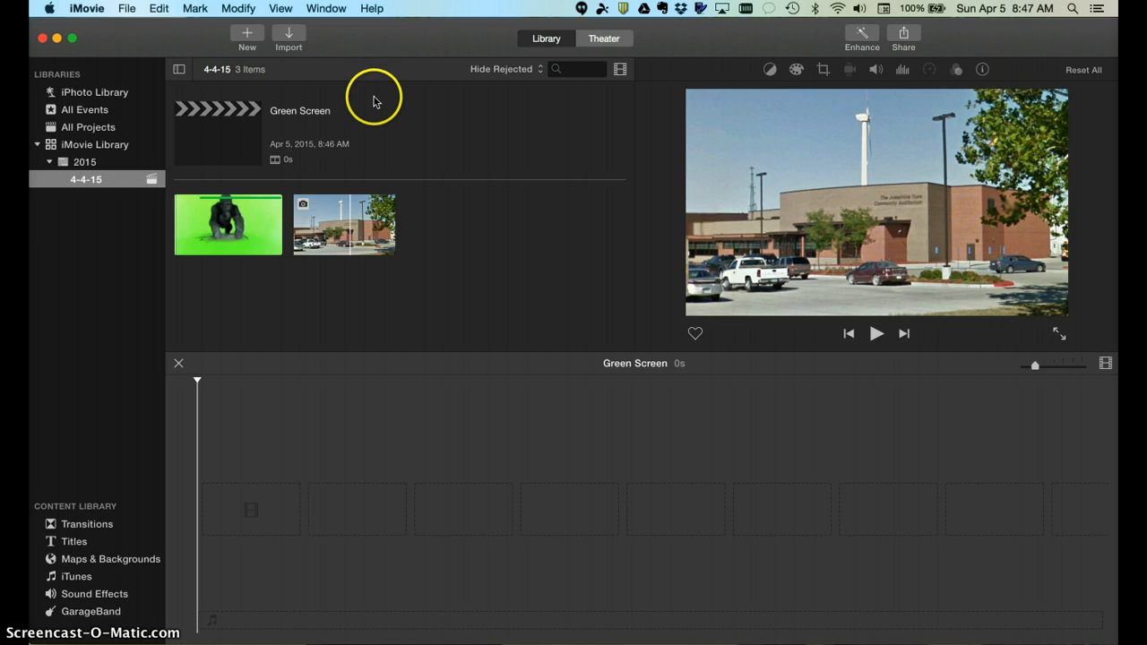
Record a 14.7s clip with the FaceTime HD Camera, then close the Import window
{"action": "left_click", "coordinate": [287, 34]}
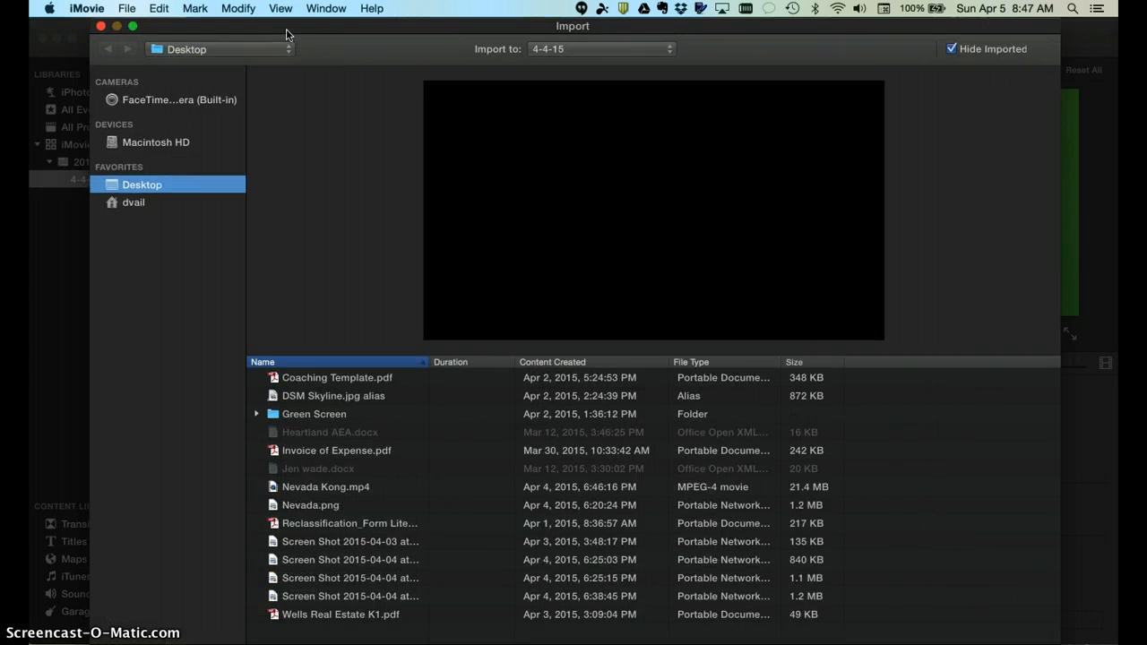
{"action": "left_click", "coordinate": [150, 105]}
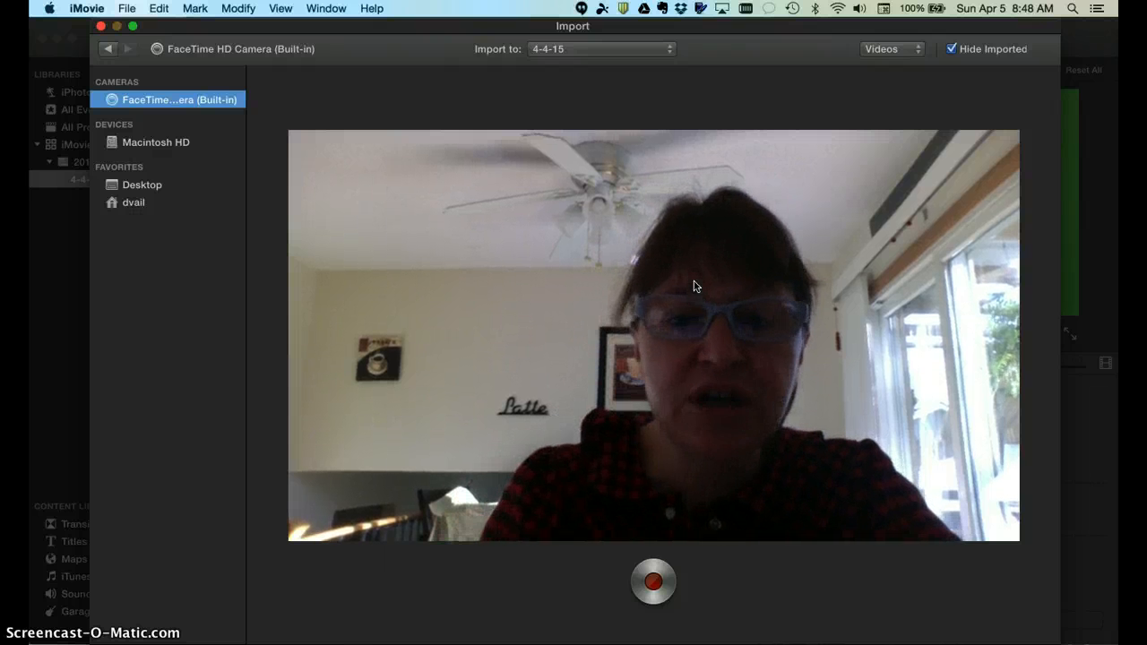
{"action": "left_click", "coordinate": [653, 584]}
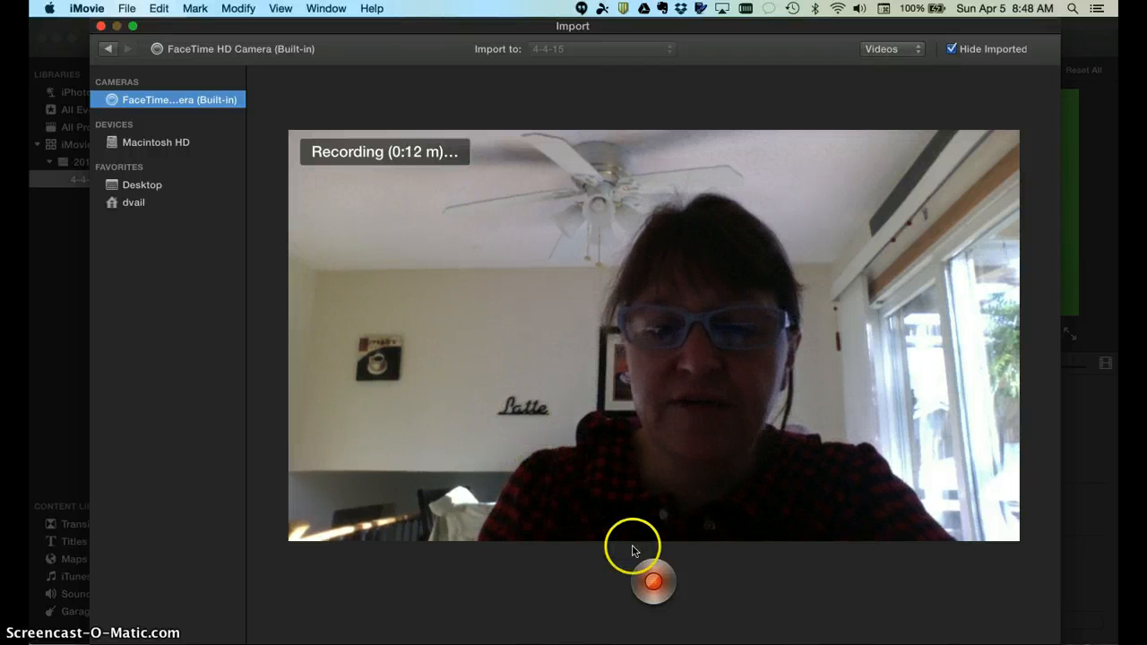
{"action": "left_click", "coordinate": [654, 583]}
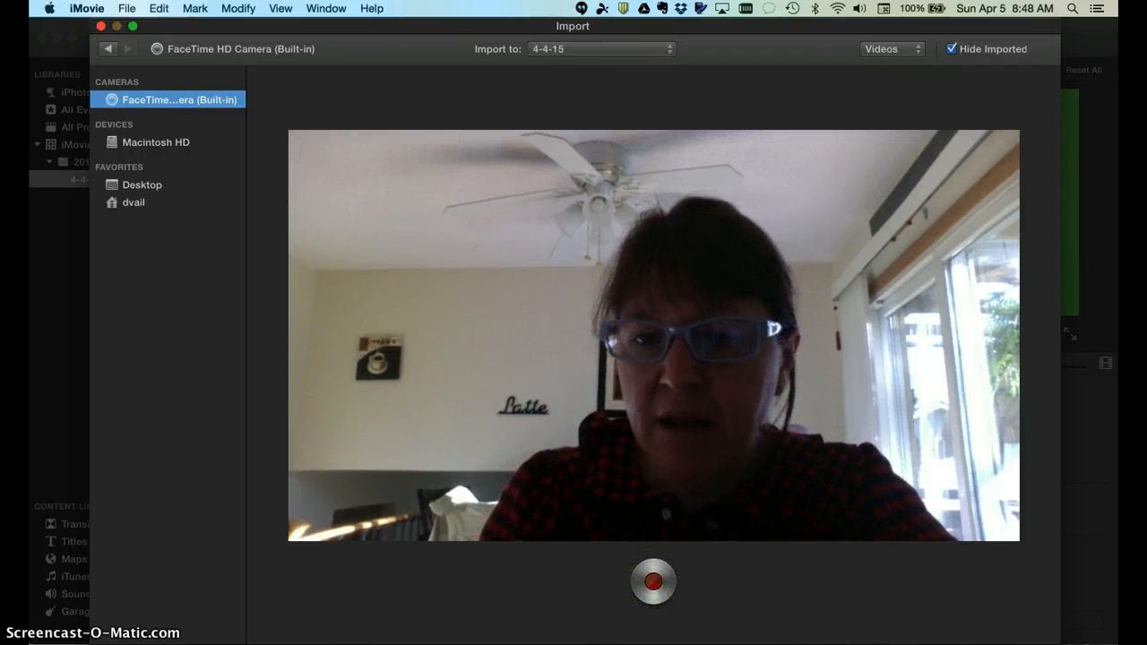
{"action": "left_click", "coordinate": [1006, 644]}
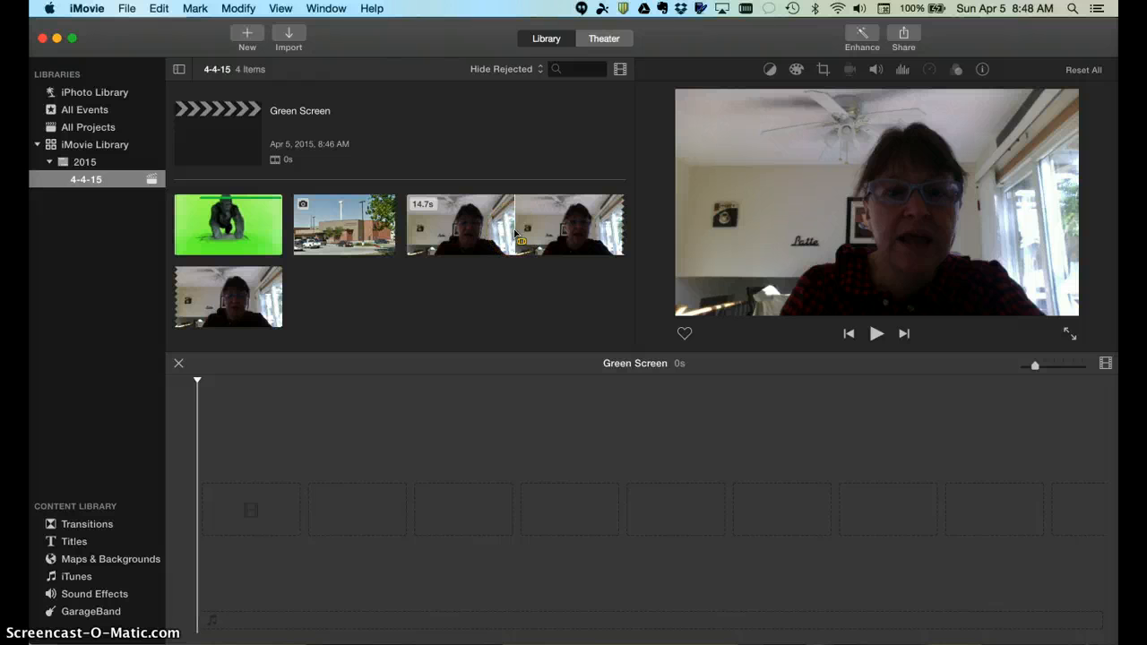
Add the building photo to the timeline as a 4.0s clip and scrub through it
{"action": "left_click", "coordinate": [240, 211]}
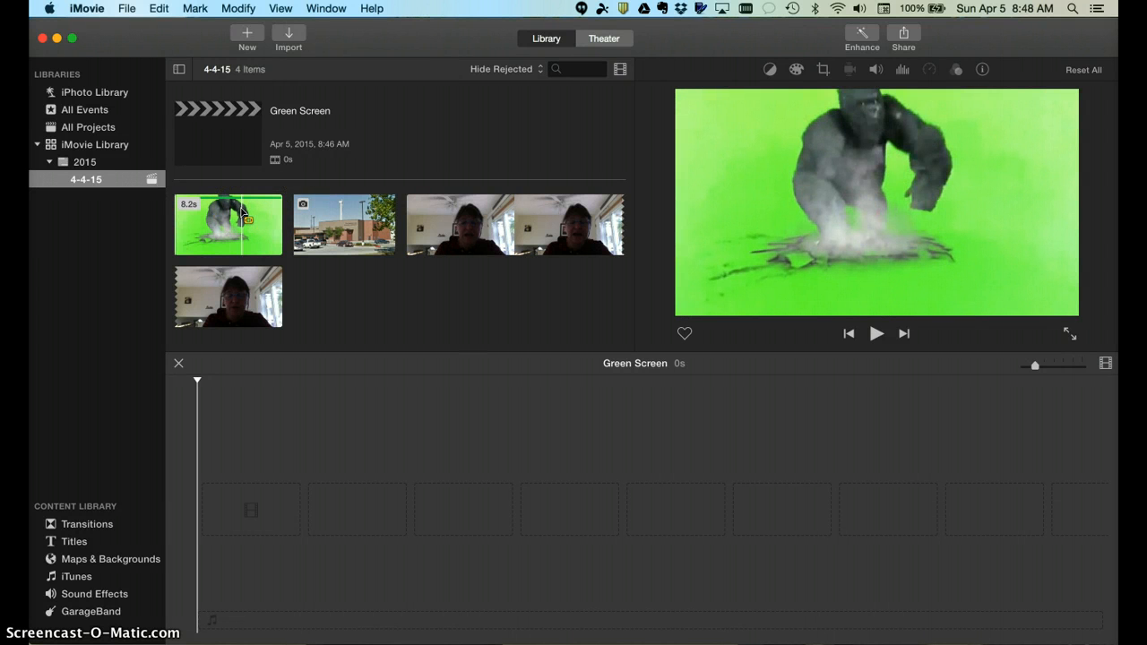
{"action": "left_click", "coordinate": [259, 410]}
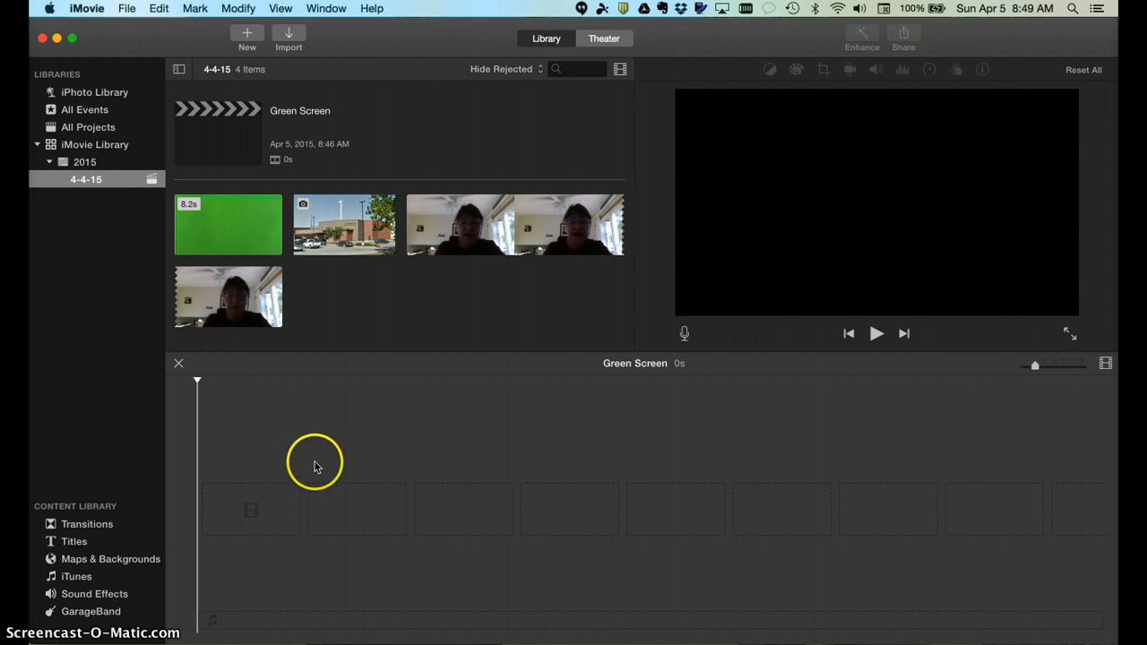
{"action": "left_click", "coordinate": [332, 226]}
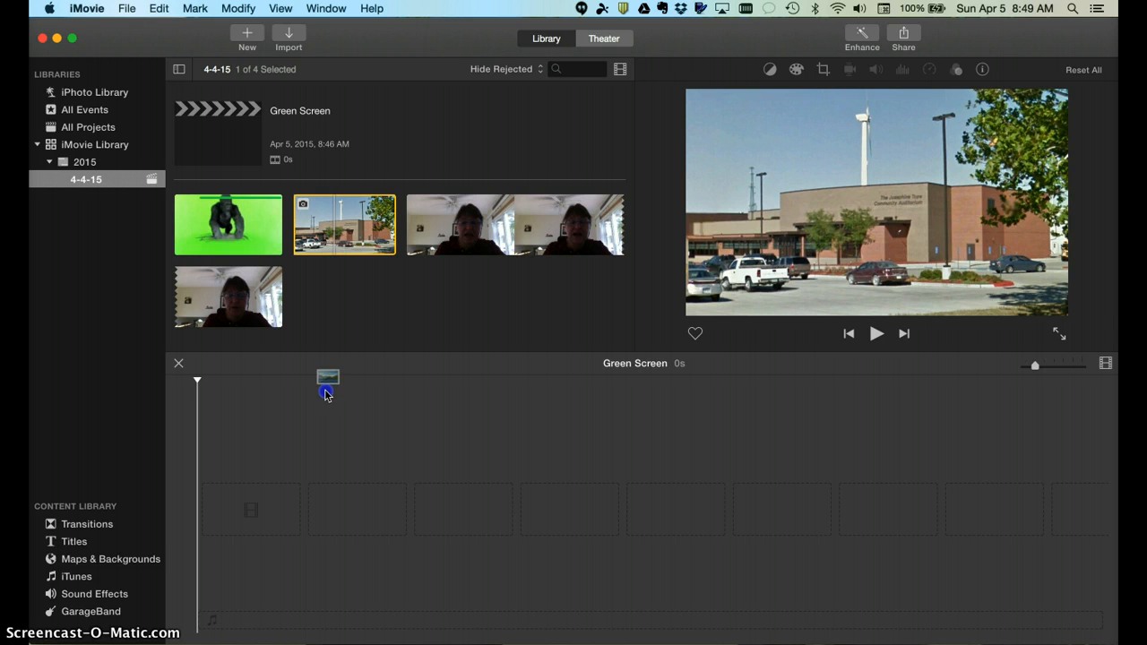
{"action": "left_click_drag", "start_coordinate": [327, 394], "coordinate": [226, 508]}
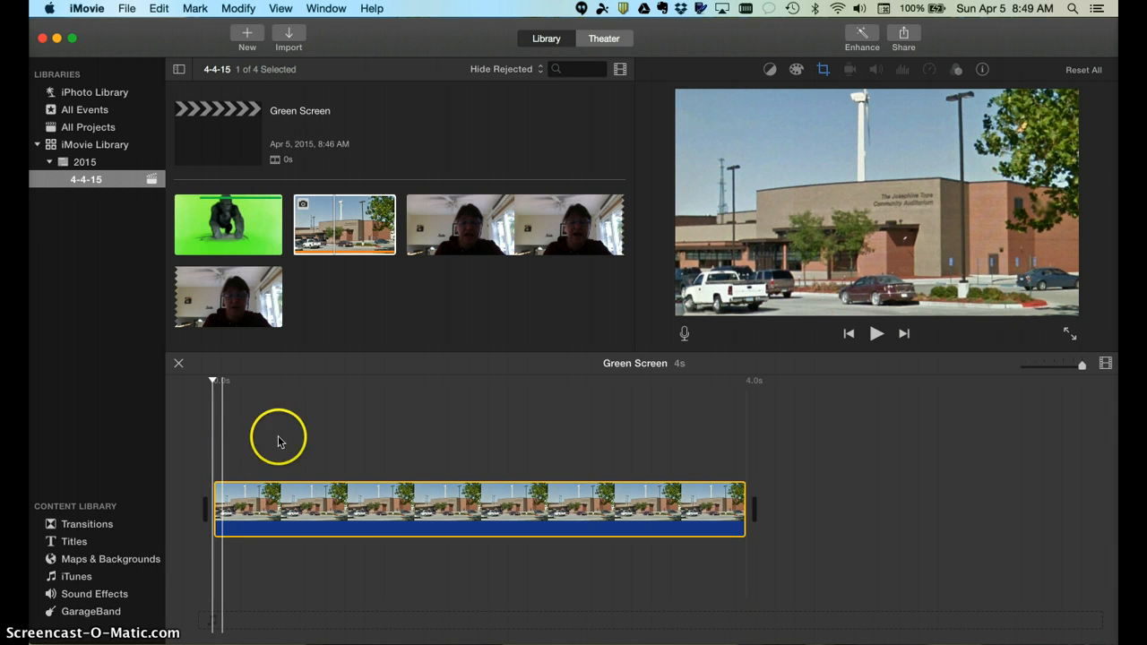
{"action": "left_click", "coordinate": [251, 498]}
{"action": "mouse_move", "coordinate": [251, 498]}
{"action": "left_mouse_down"}
{"action": "mouse_move", "coordinate": [289, 502]}
{"action": "mouse_move", "coordinate": [248, 492]}
{"action": "left_mouse_up"}
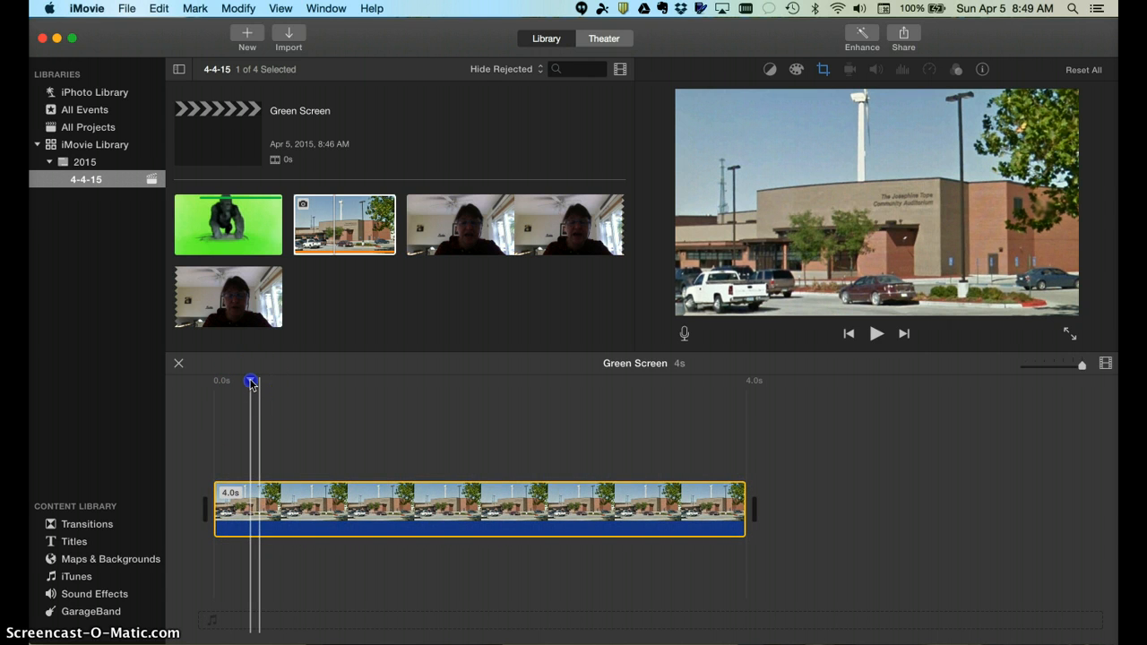
{"action": "left_click_drag", "start_coordinate": [251, 382], "coordinate": [215, 427]}
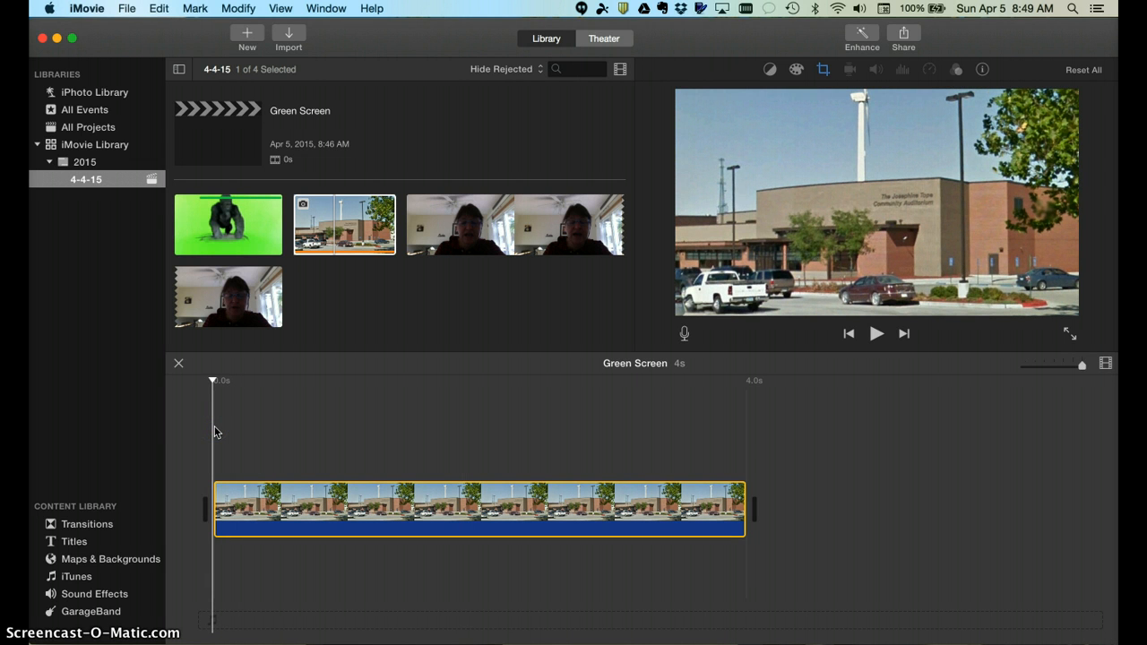
Layer the gorilla clip above the building photo, stretching the photo to 8.2s
{"action": "left_click", "coordinate": [229, 224]}
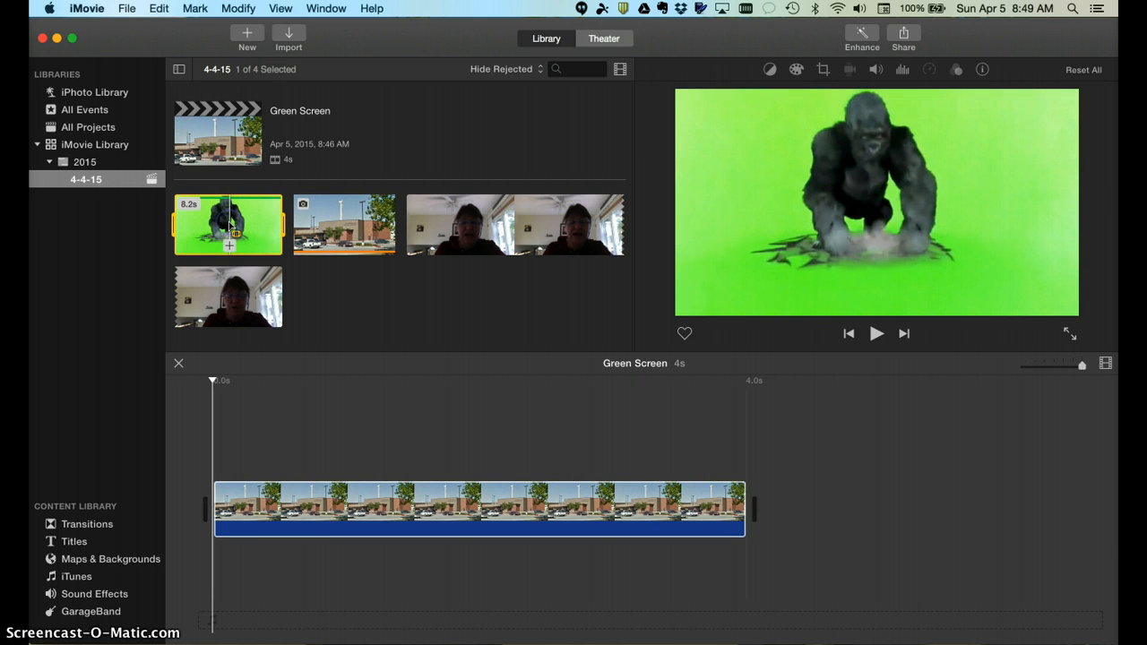
{"action": "left_click", "coordinate": [249, 226]}
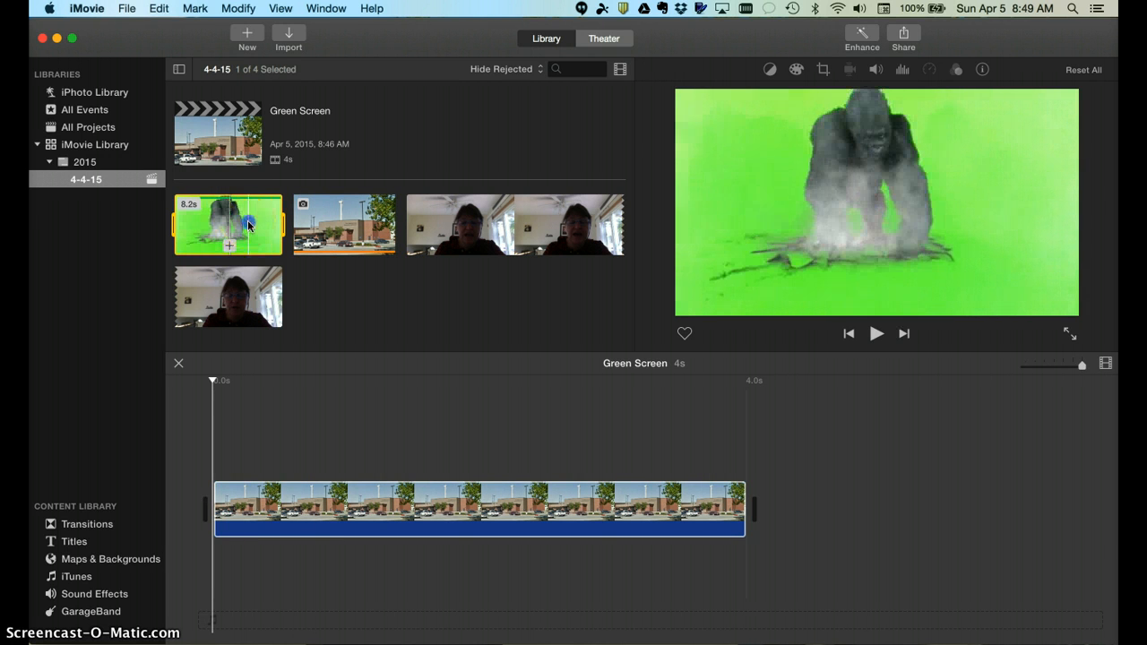
{"action": "left_click_drag", "start_coordinate": [273, 376], "coordinate": [225, 444]}
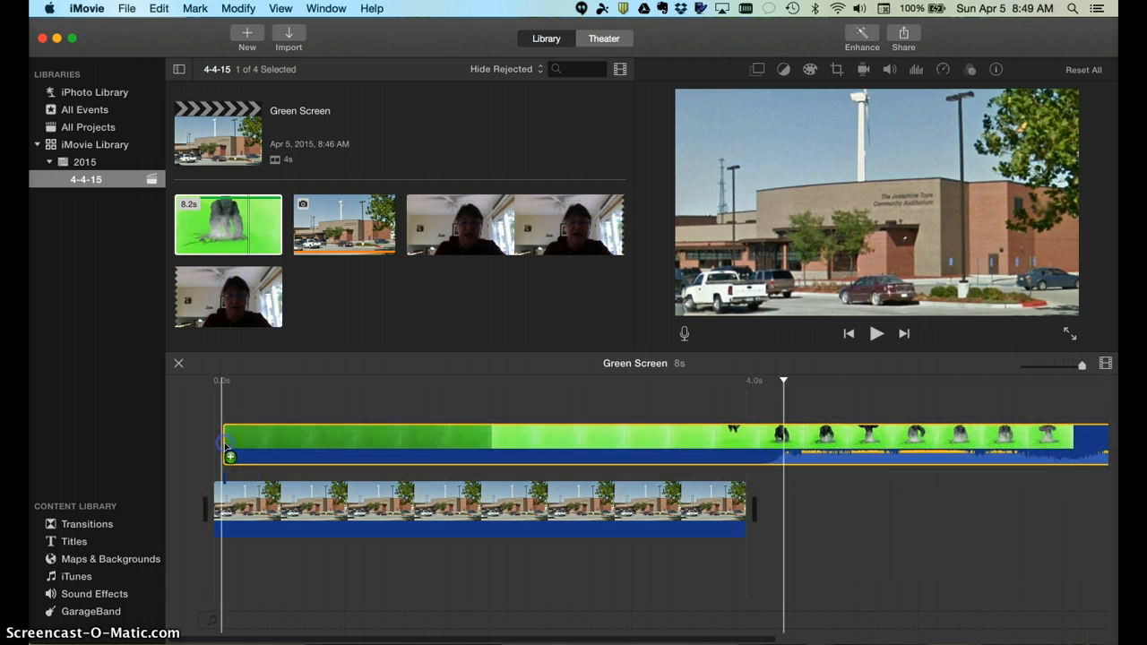
{"action": "left_click", "coordinate": [266, 453]}
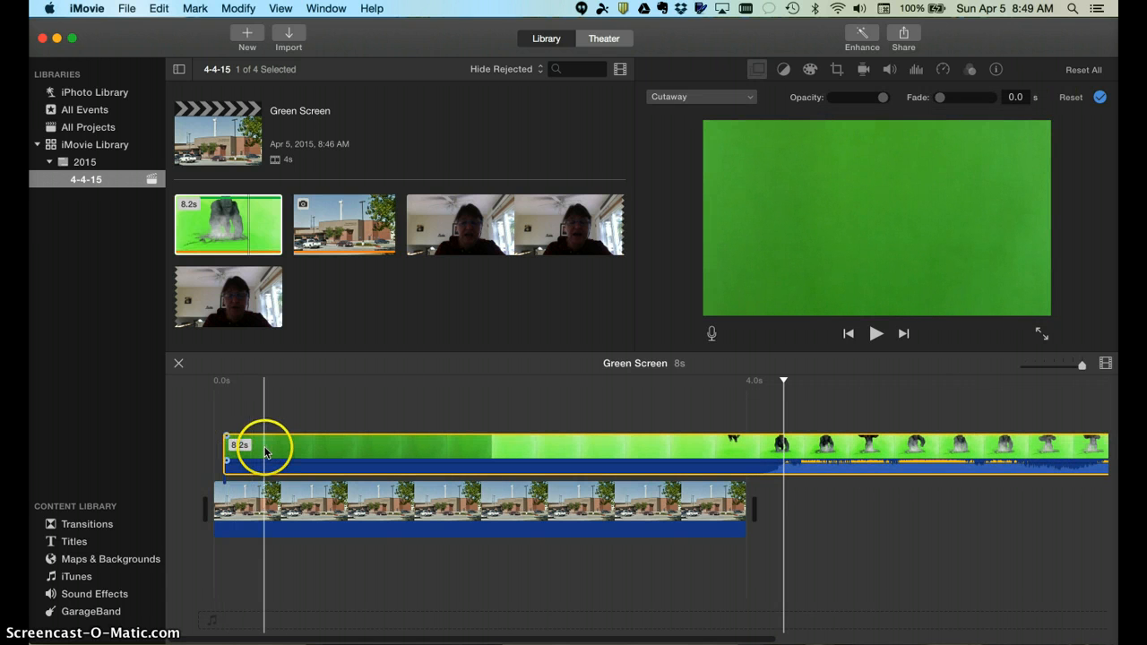
{"action": "left_click_drag", "start_coordinate": [266, 452], "coordinate": [261, 451]}
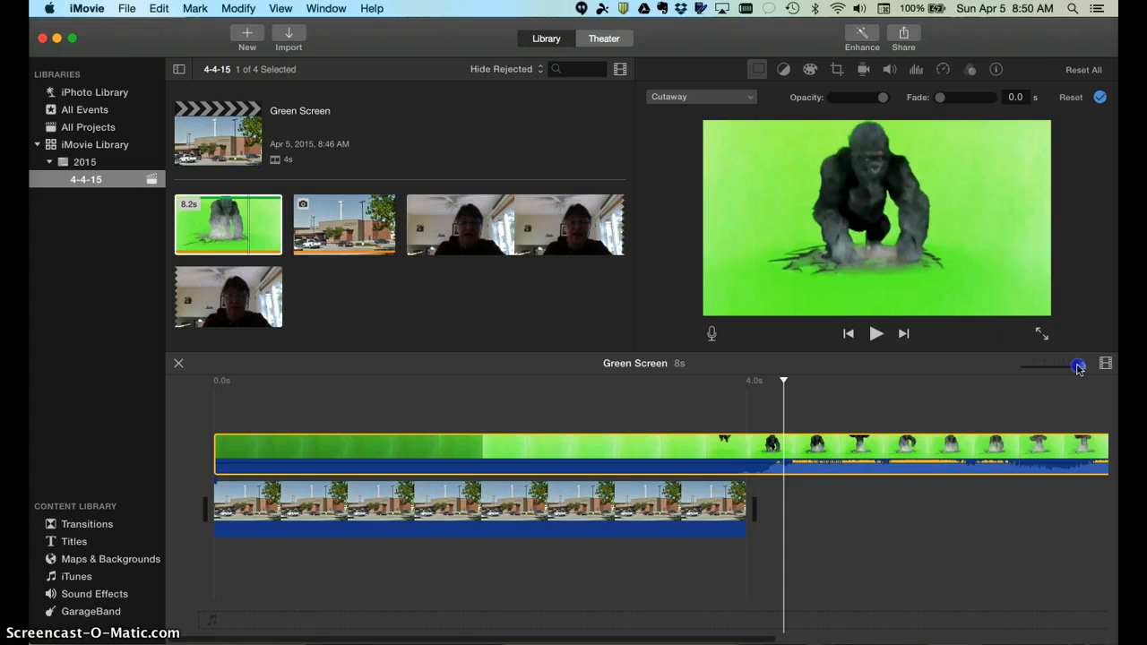
{"action": "left_click_drag", "start_coordinate": [1078, 367], "coordinate": [1074, 369]}
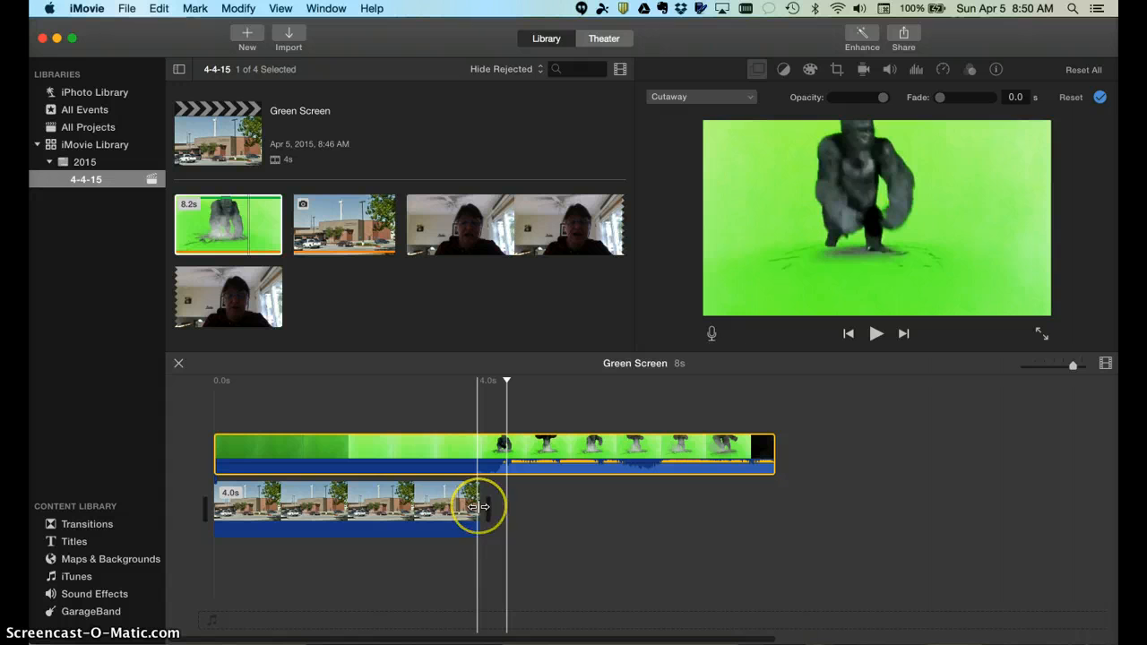
{"action": "left_click_drag", "start_coordinate": [481, 507], "coordinate": [766, 495]}
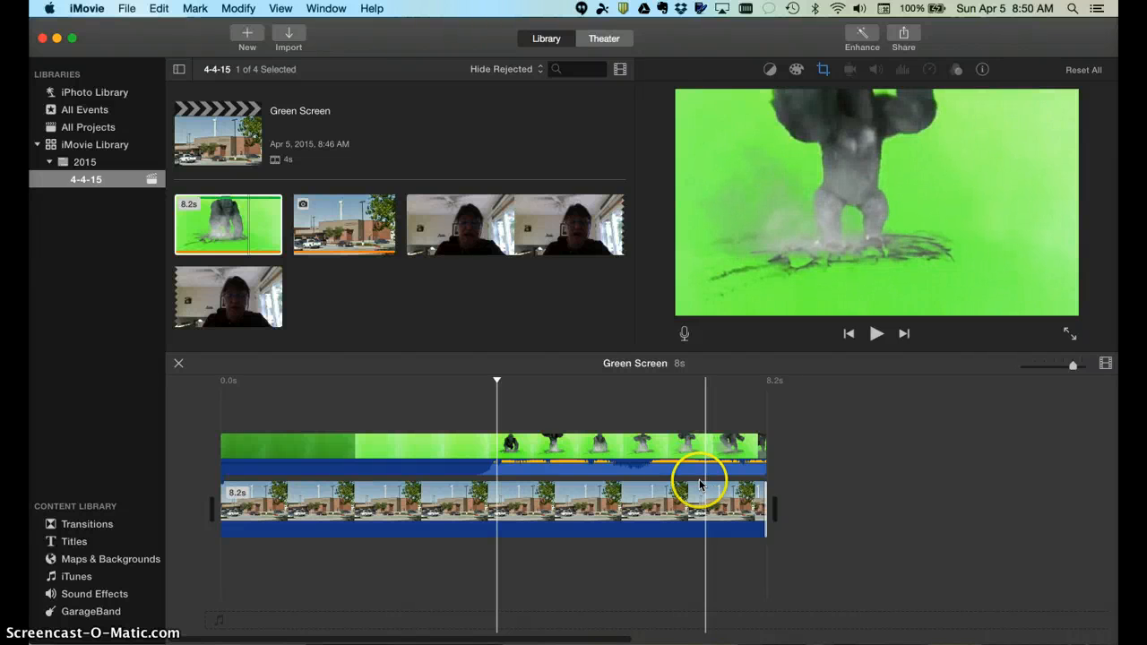
Set the gorilla clip's video overlay mode to Green/Blue Screen
{"action": "left_click", "coordinate": [374, 445]}
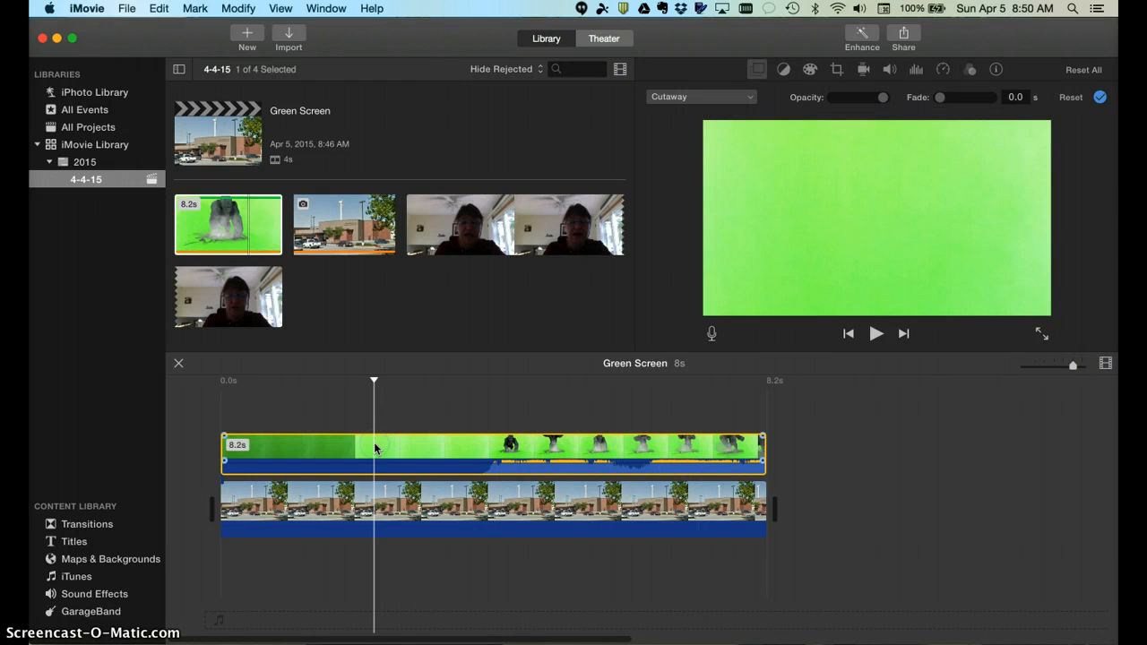
{"action": "left_click", "coordinate": [757, 72]}
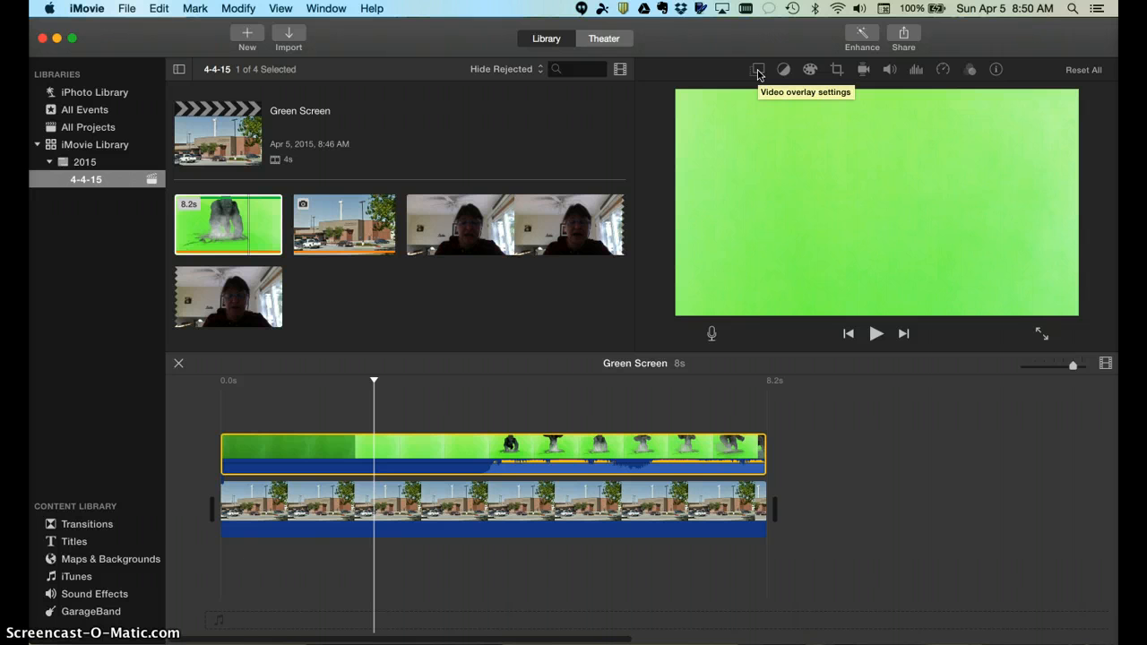
{"action": "left_click", "coordinate": [757, 71]}
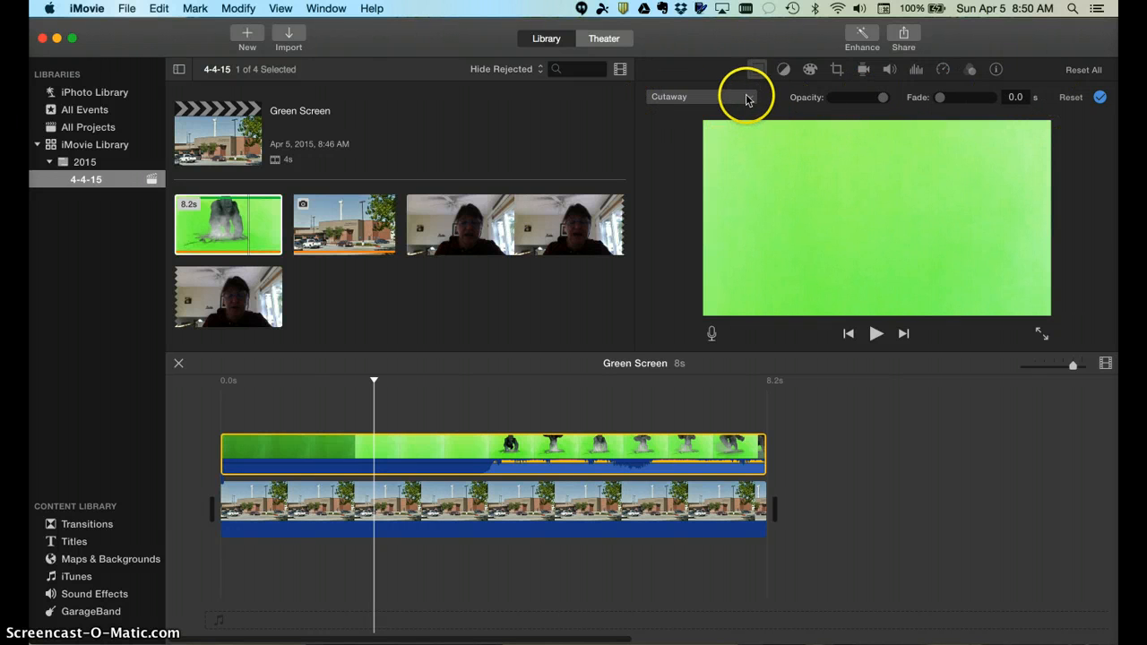
{"action": "left_click", "coordinate": [750, 99]}
{"action": "left_click", "coordinate": [722, 131]}
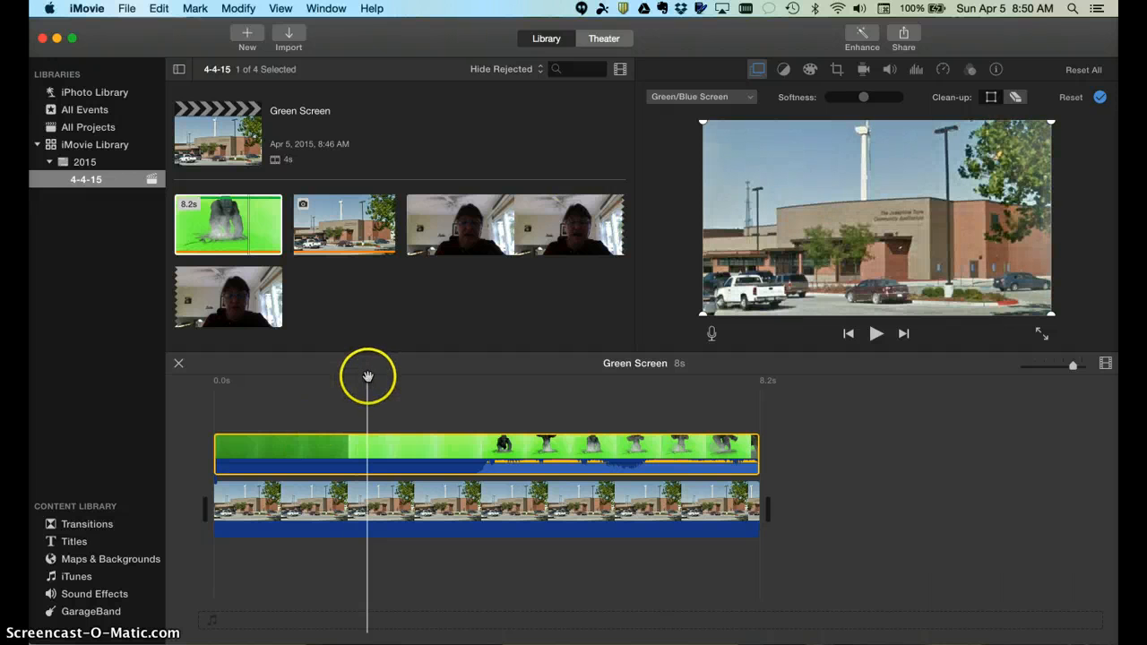
Play the keyed clip and erase leftover haze with the Clean-up eraser
{"action": "left_click_drag", "start_coordinate": [366, 377], "coordinate": [215, 371]}
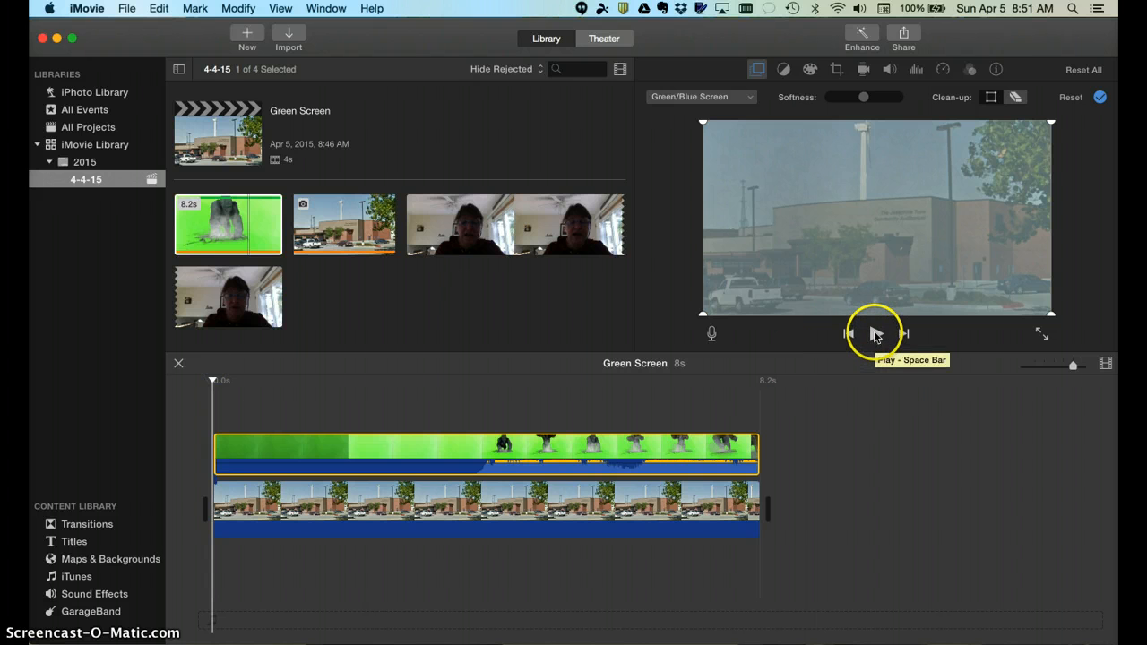
{"action": "left_click", "coordinate": [876, 334]}
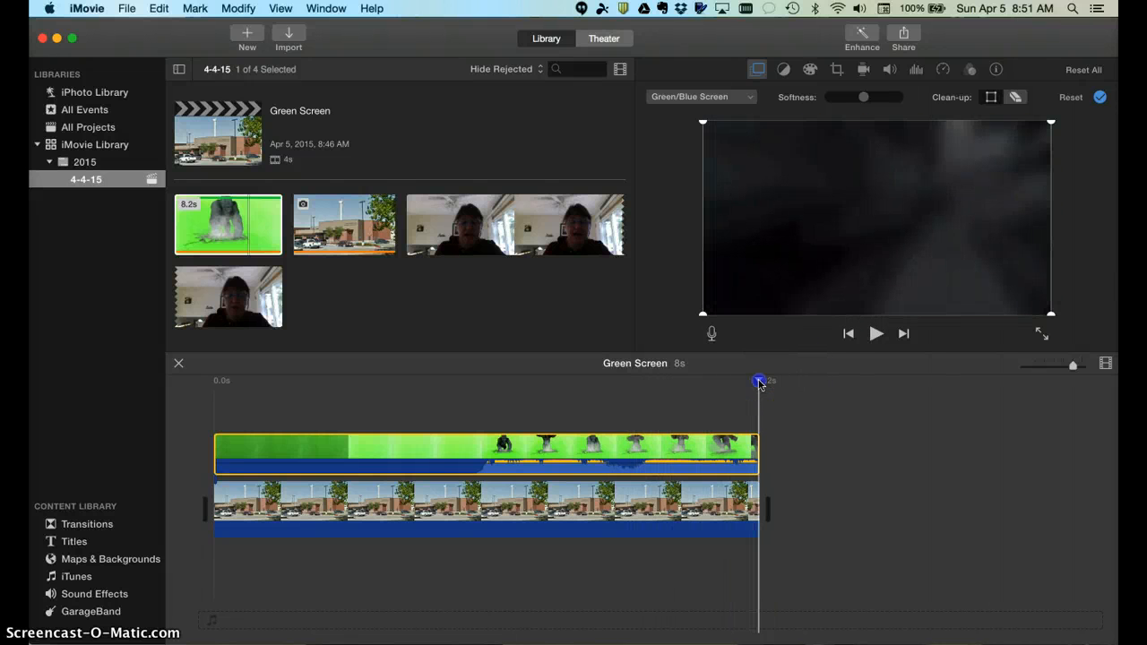
{"action": "left_click_drag", "start_coordinate": [759, 384], "coordinate": [737, 385]}
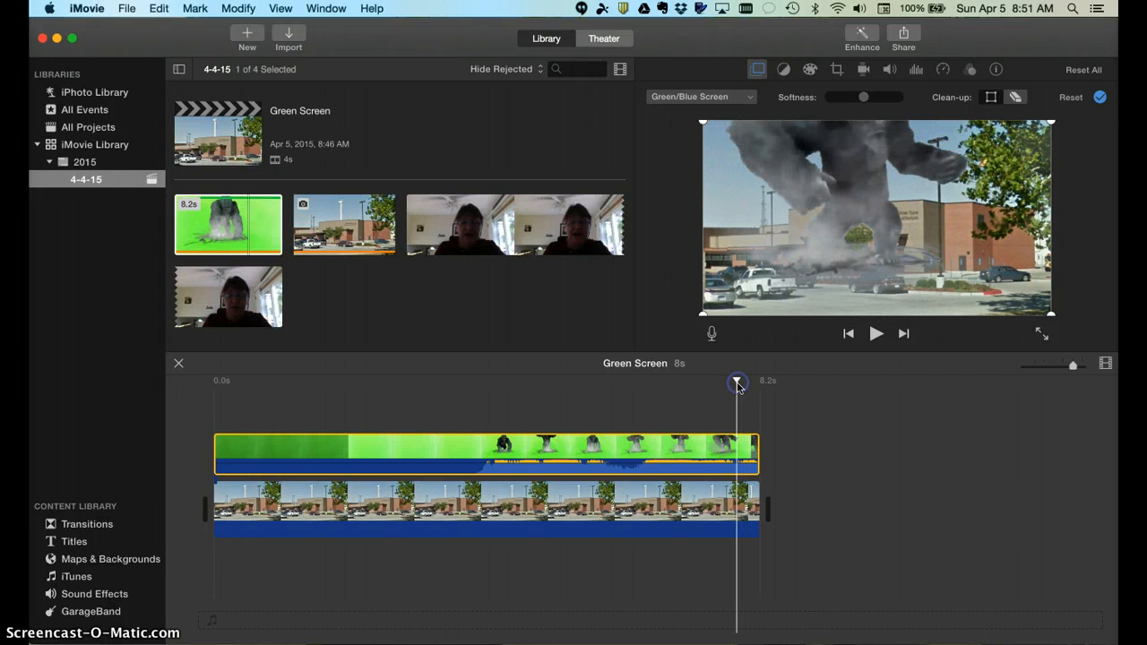
{"action": "left_click", "coordinate": [1015, 98]}
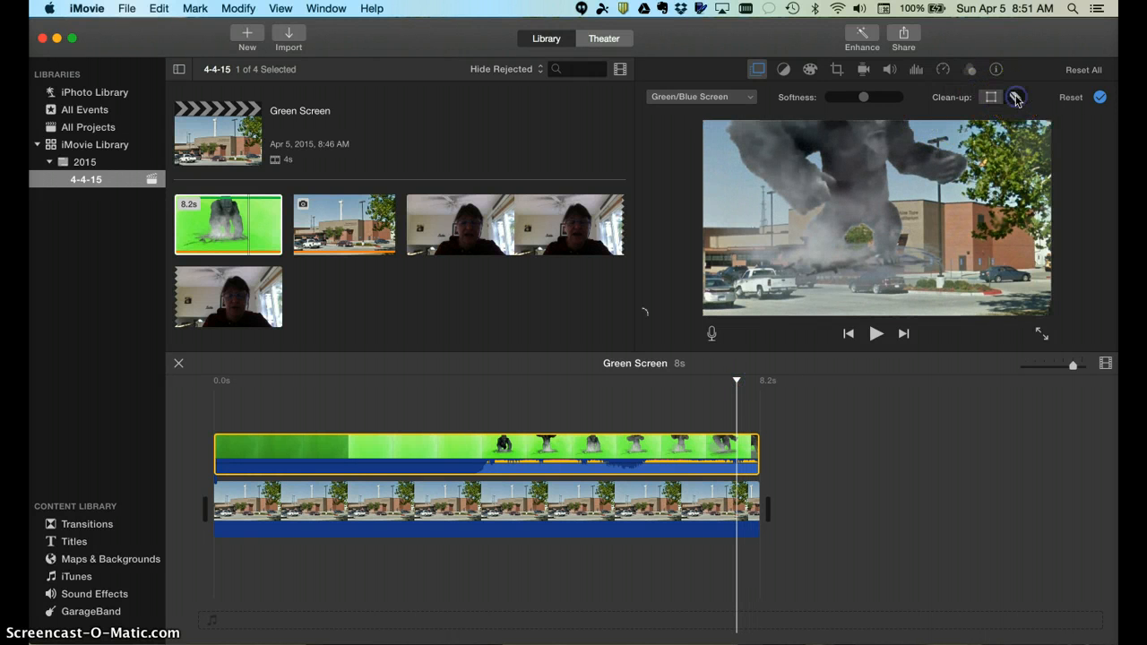
{"action": "left_click", "coordinate": [746, 218]}
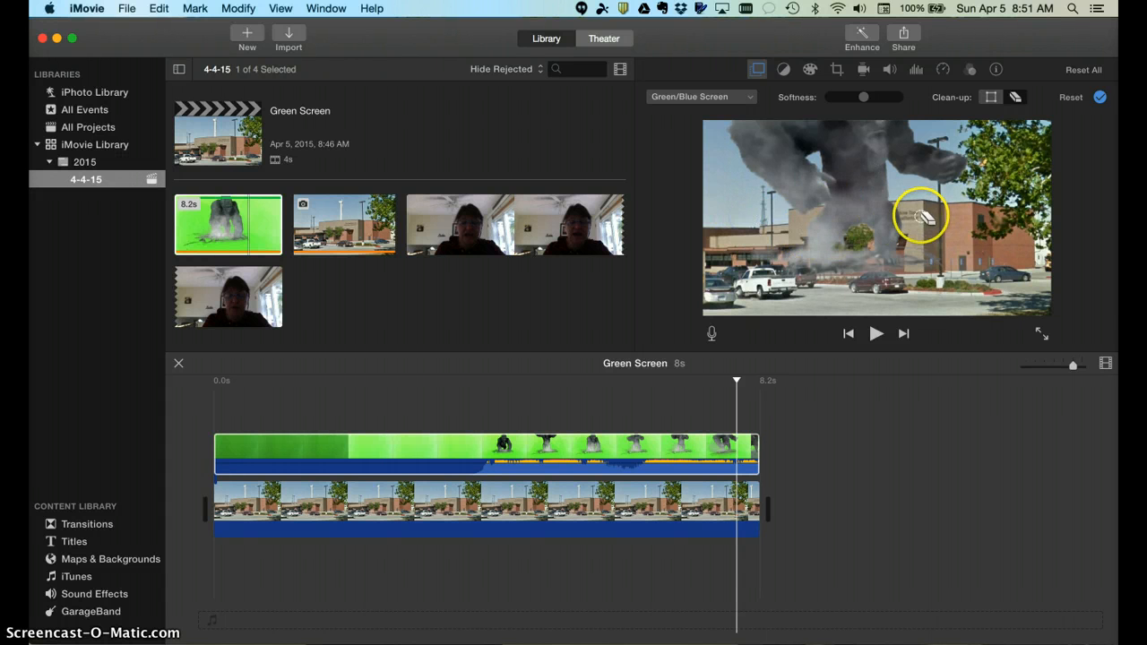
Erase sky residue and the gorilla's smoke, then undo the last Background Clean-up
{"action": "left_click", "coordinate": [737, 386]}
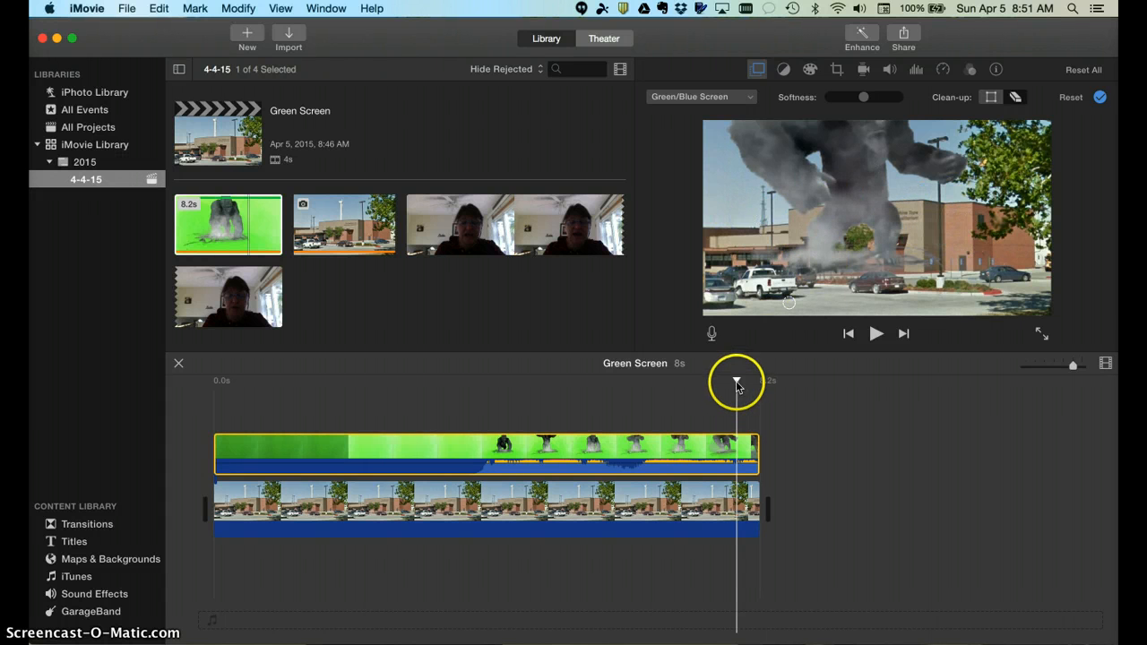
{"action": "left_click_drag", "start_coordinate": [737, 380], "coordinate": [676, 380]}
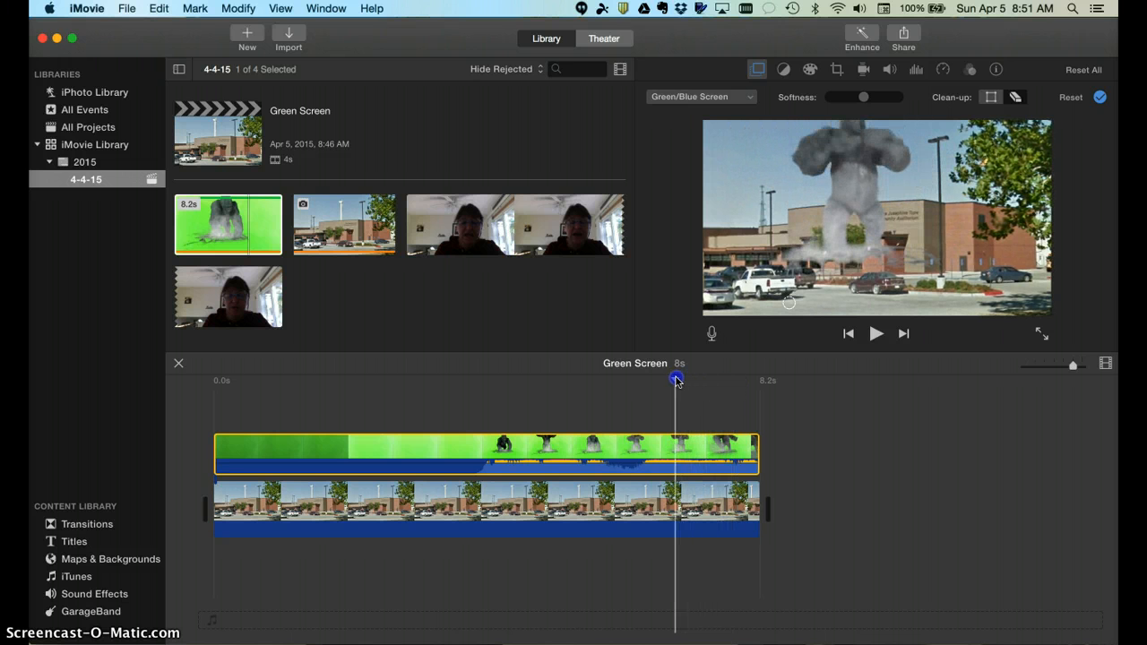
{"action": "left_click", "coordinate": [732, 195]}
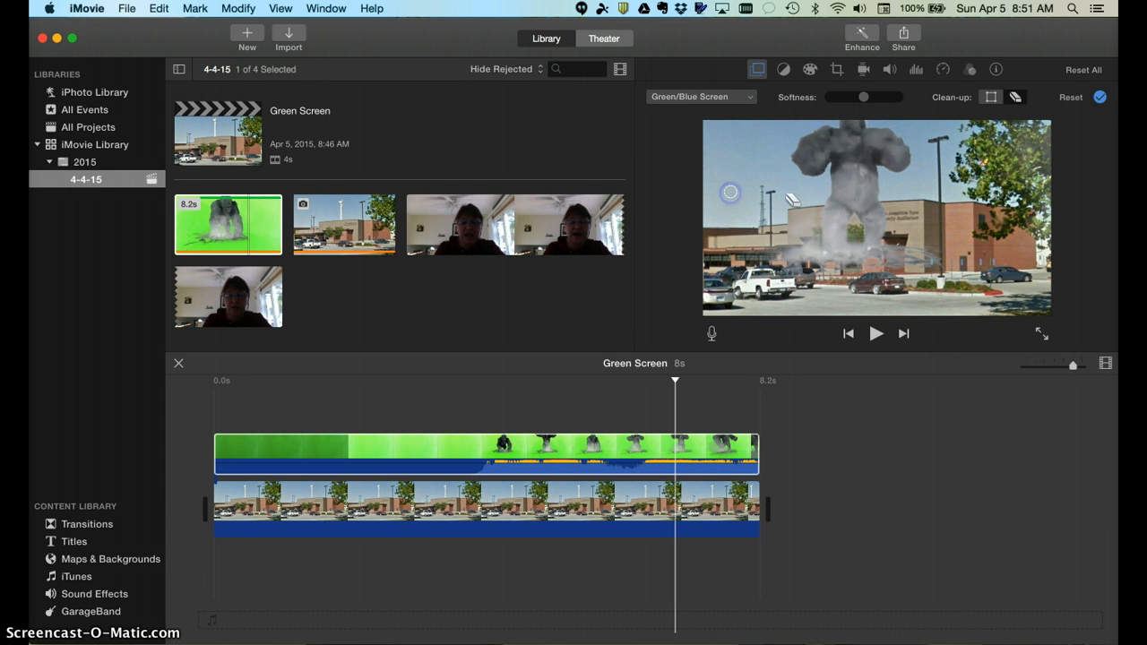
{"action": "left_click", "coordinate": [834, 240]}
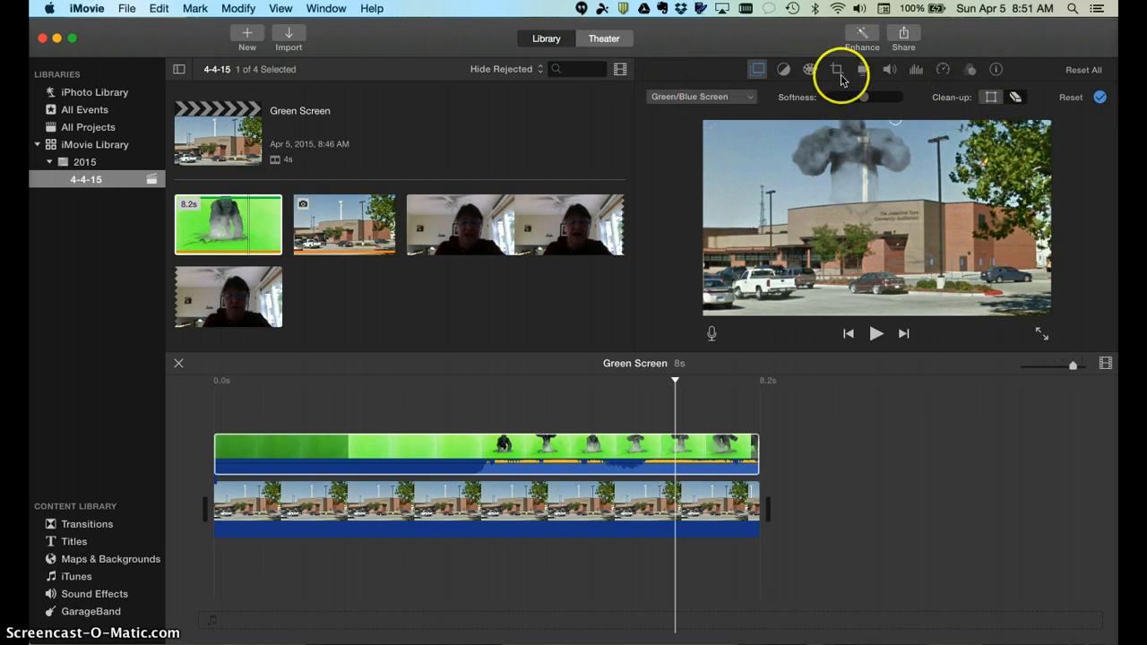
{"action": "left_click", "coordinate": [159, 9]}
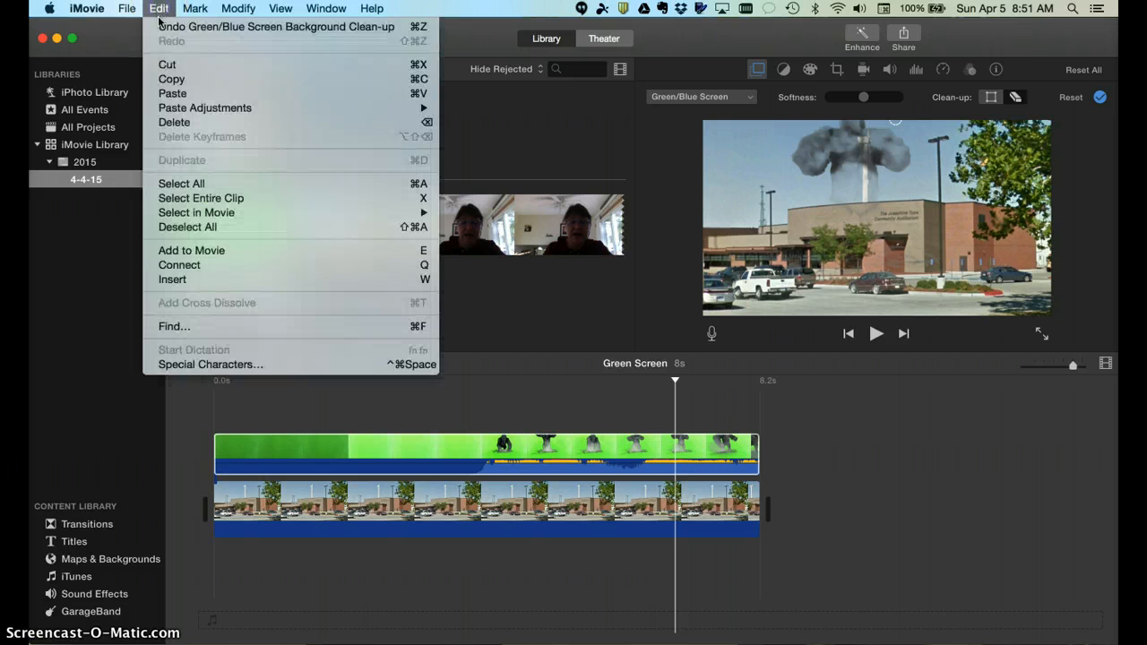
{"action": "left_click", "coordinate": [160, 28]}
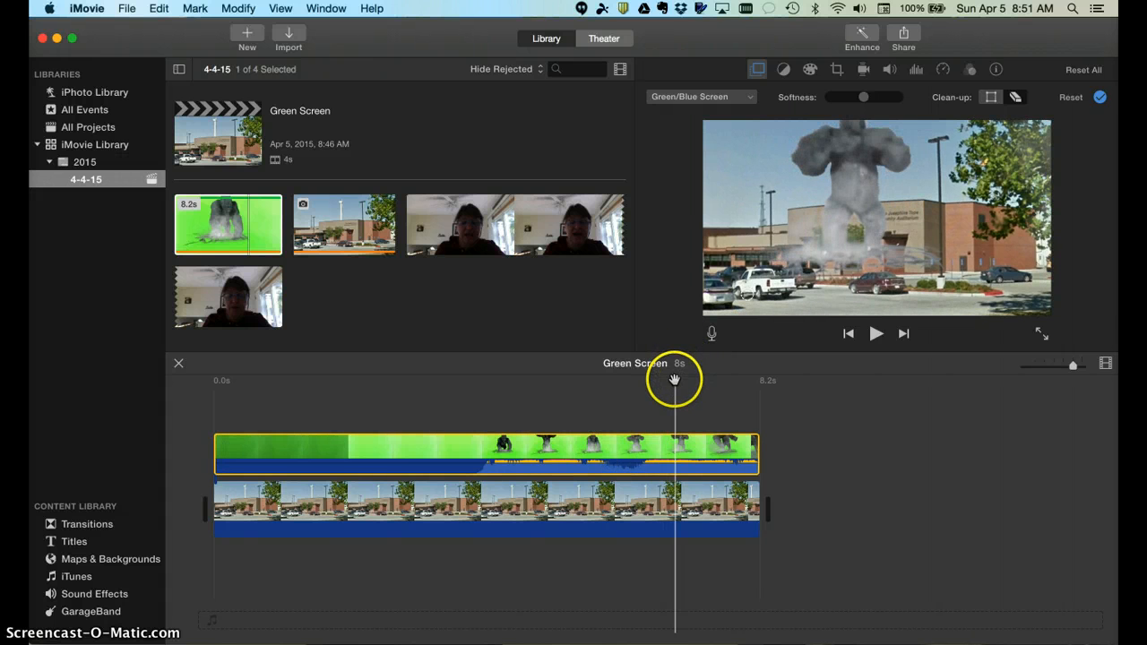
Erase remaining residue across the sky on earlier frames of the clip
{"action": "left_click_drag", "start_coordinate": [673, 380], "coordinate": [427, 404]}
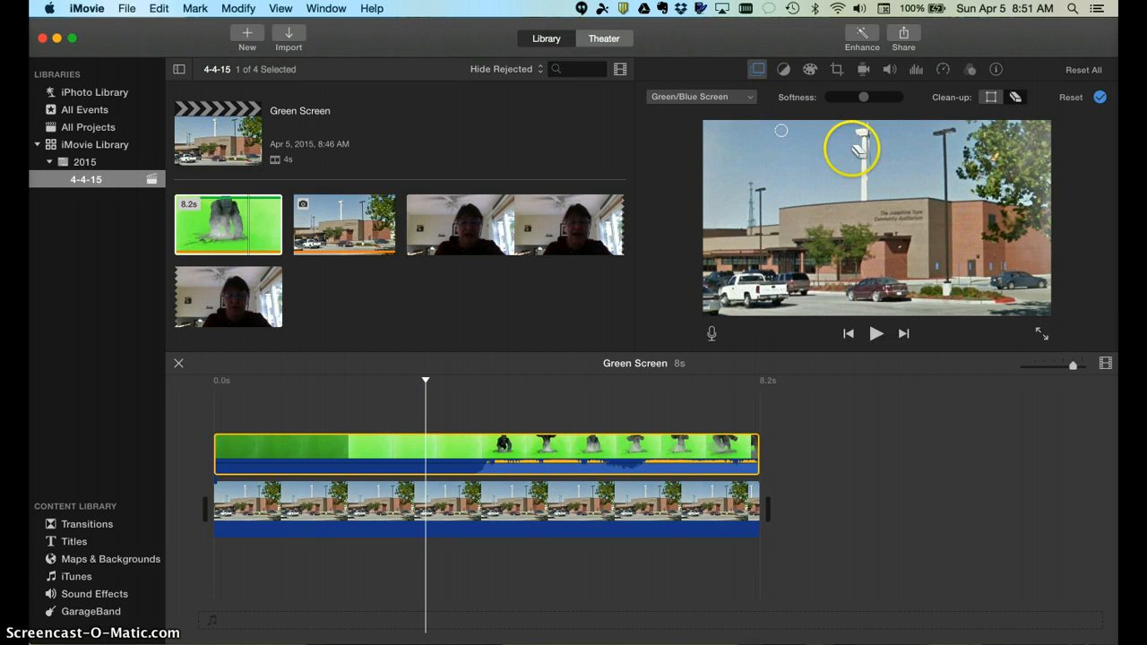
{"action": "left_click_drag", "start_coordinate": [858, 148], "coordinate": [1033, 159]}
{"action": "mouse_move", "coordinate": [798, 209]}
{"action": "left_mouse_down"}
{"action": "mouse_move", "coordinate": [727, 189]}
{"action": "mouse_move", "coordinate": [861, 168]}
{"action": "mouse_move", "coordinate": [730, 177]}
{"action": "left_mouse_up"}
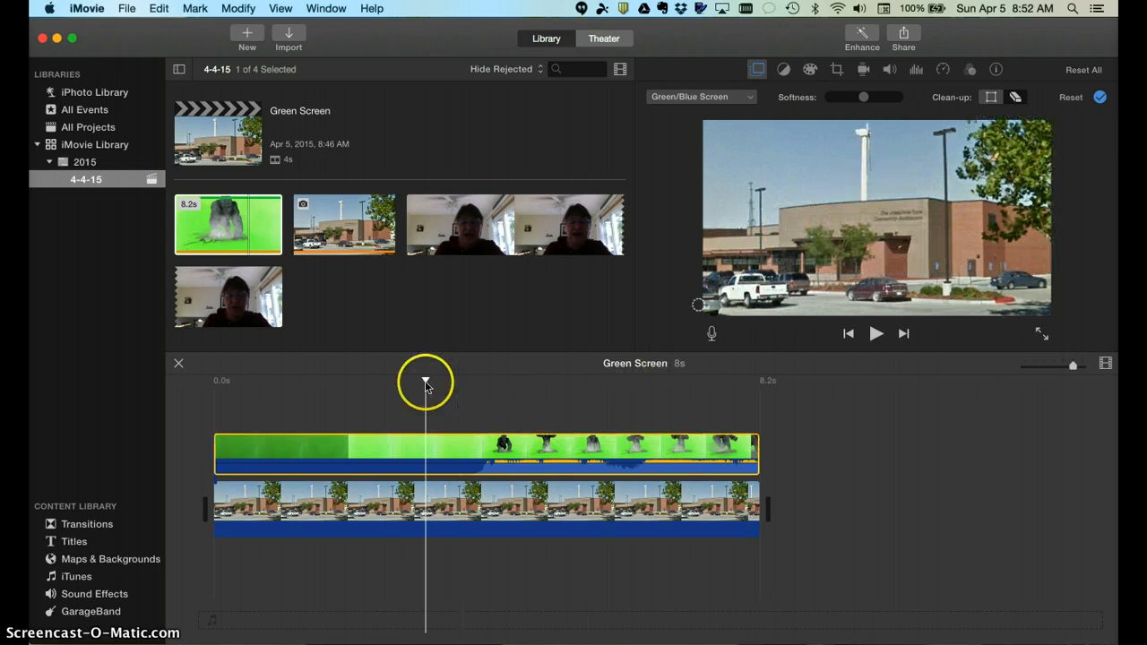
{"action": "left_click", "coordinate": [426, 379]}
{"action": "left_click_drag", "start_coordinate": [426, 381], "coordinate": [340, 385]}
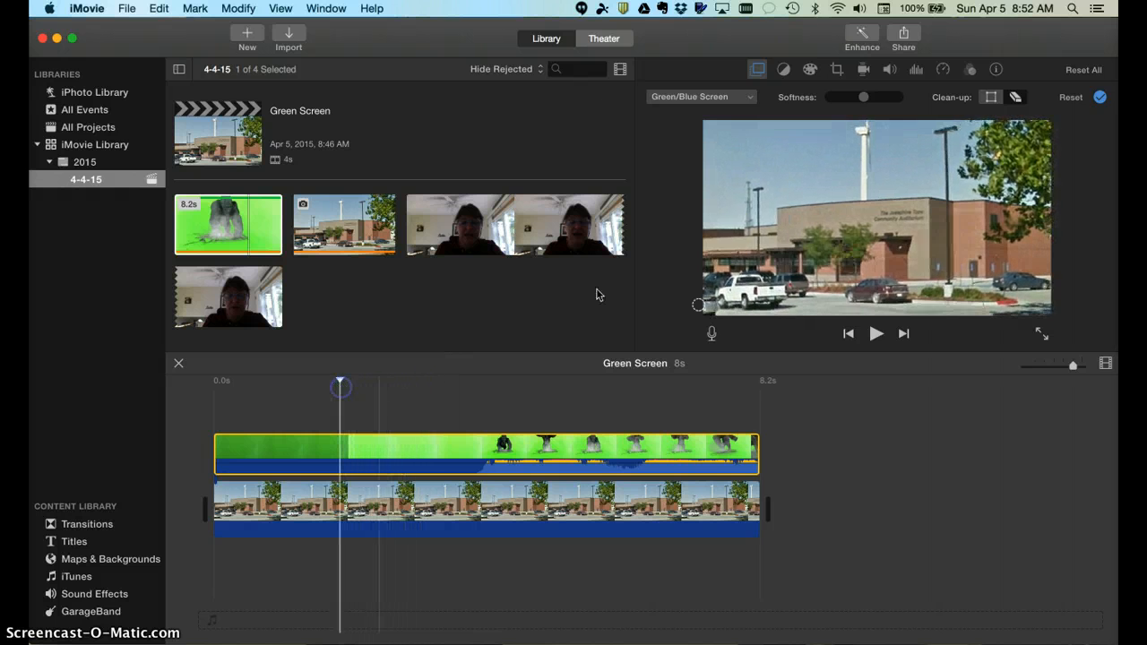
{"action": "left_click", "coordinate": [886, 172]}
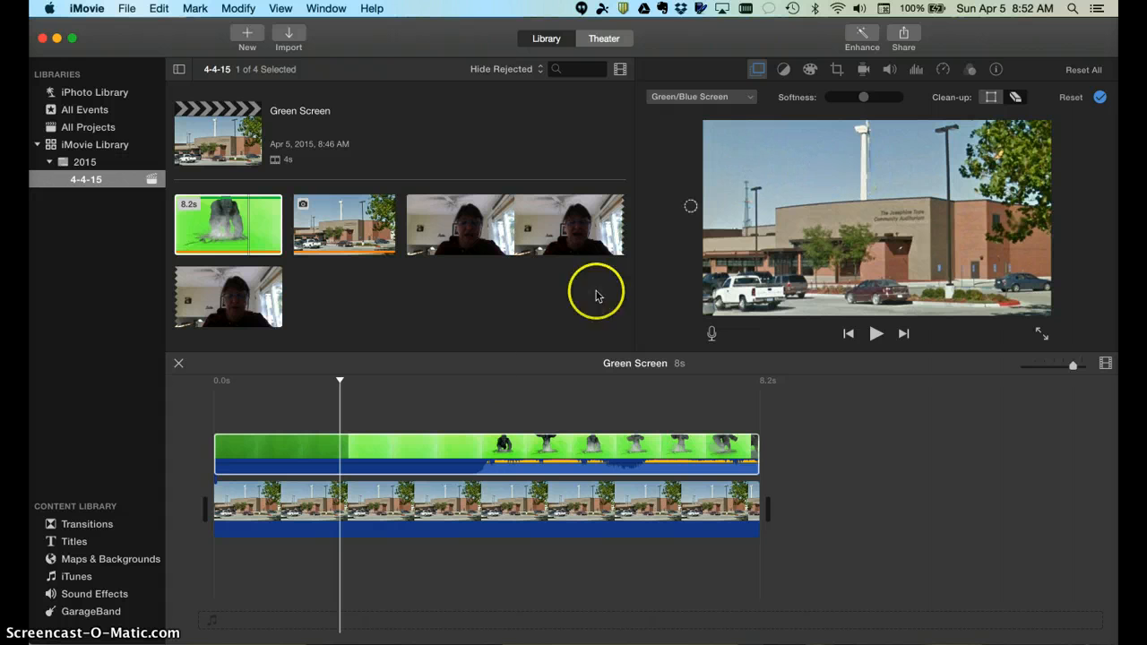
{"action": "left_click_drag", "start_coordinate": [340, 381], "coordinate": [320, 380]}
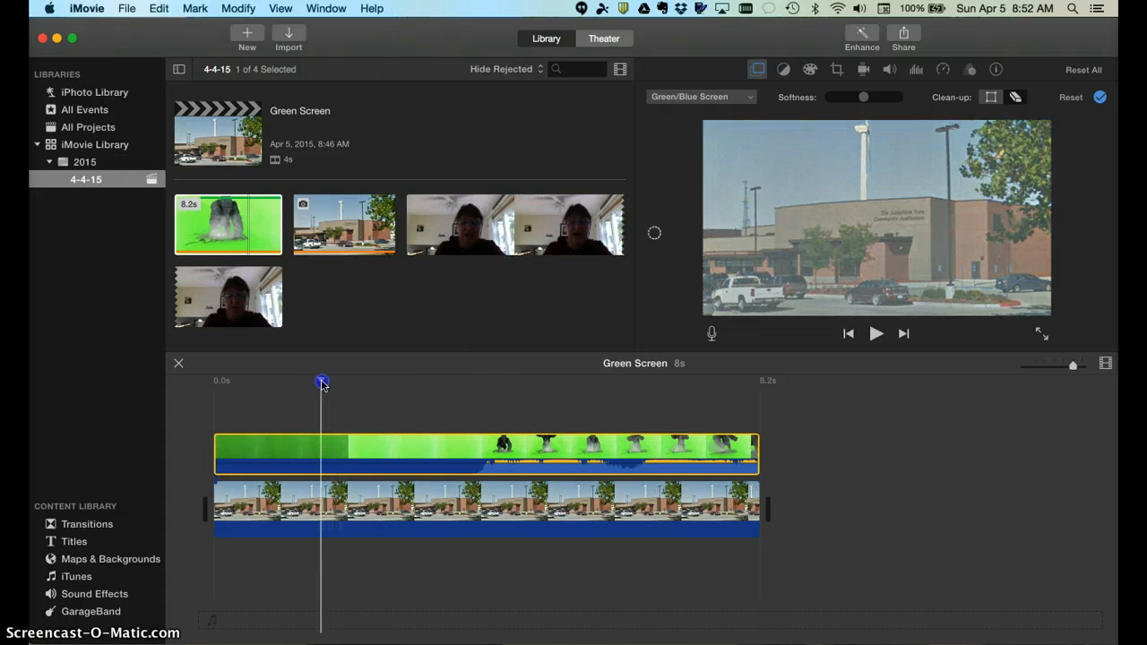
{"action": "left_click_drag", "start_coordinate": [664, 252], "coordinate": [796, 167]}
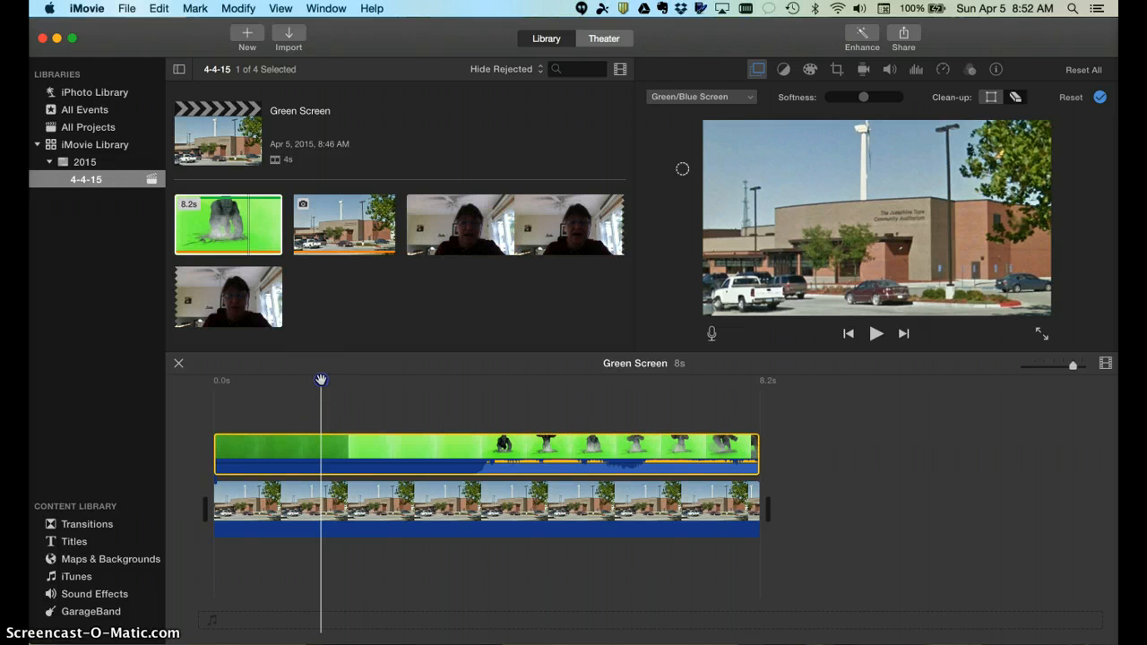
{"action": "left_click_drag", "start_coordinate": [321, 380], "coordinate": [211, 390]}
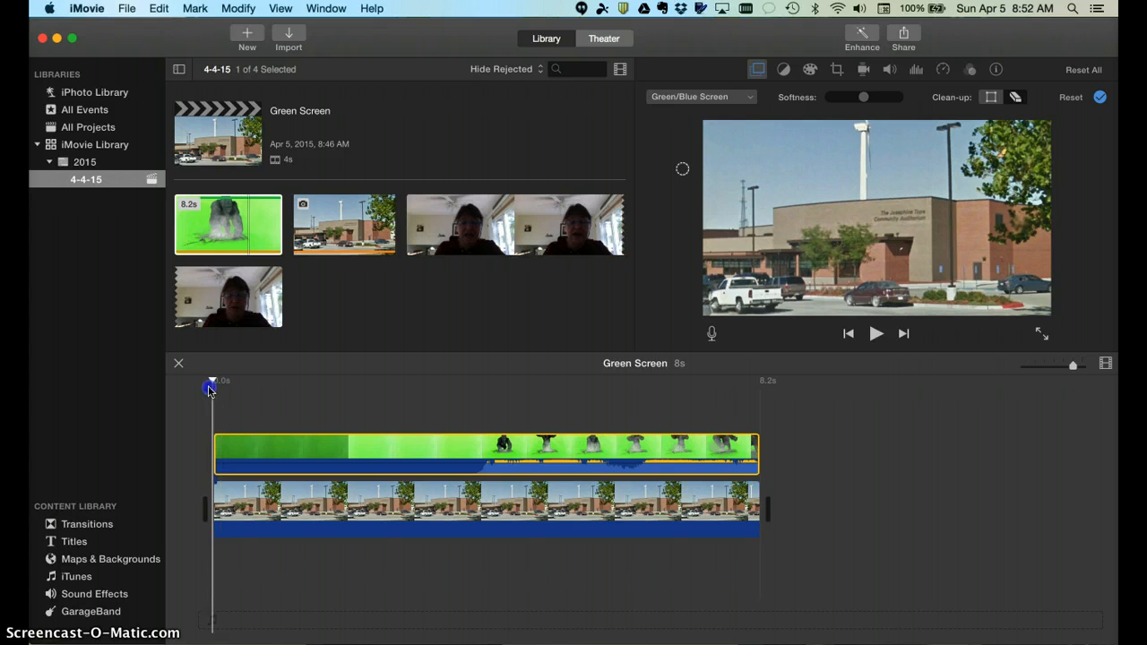
Erase the last leftover haze, then replay the keyed gorilla clip from 0
{"action": "left_click", "coordinate": [799, 167]}
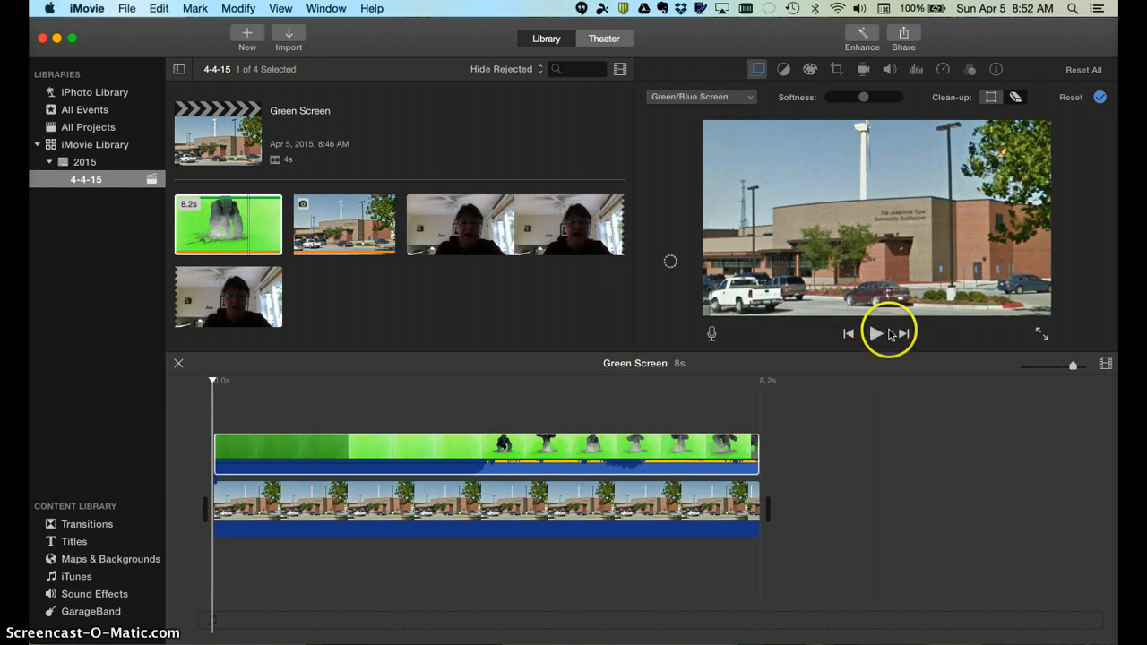
{"action": "left_click", "coordinate": [274, 436]}
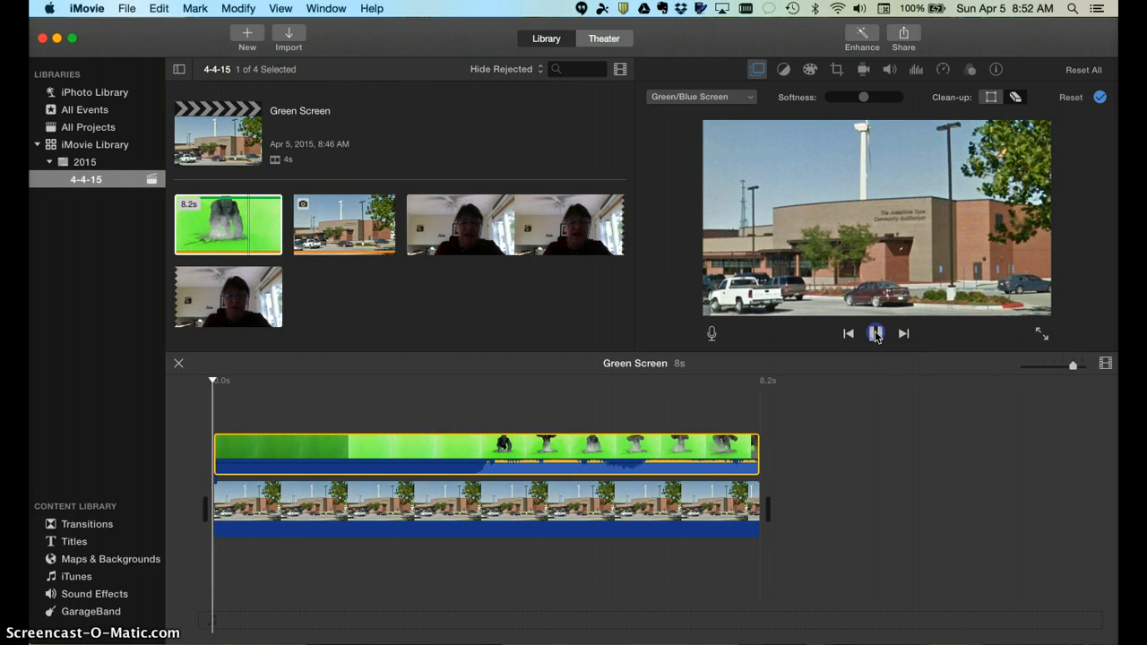
{"action": "left_click", "coordinate": [875, 333]}
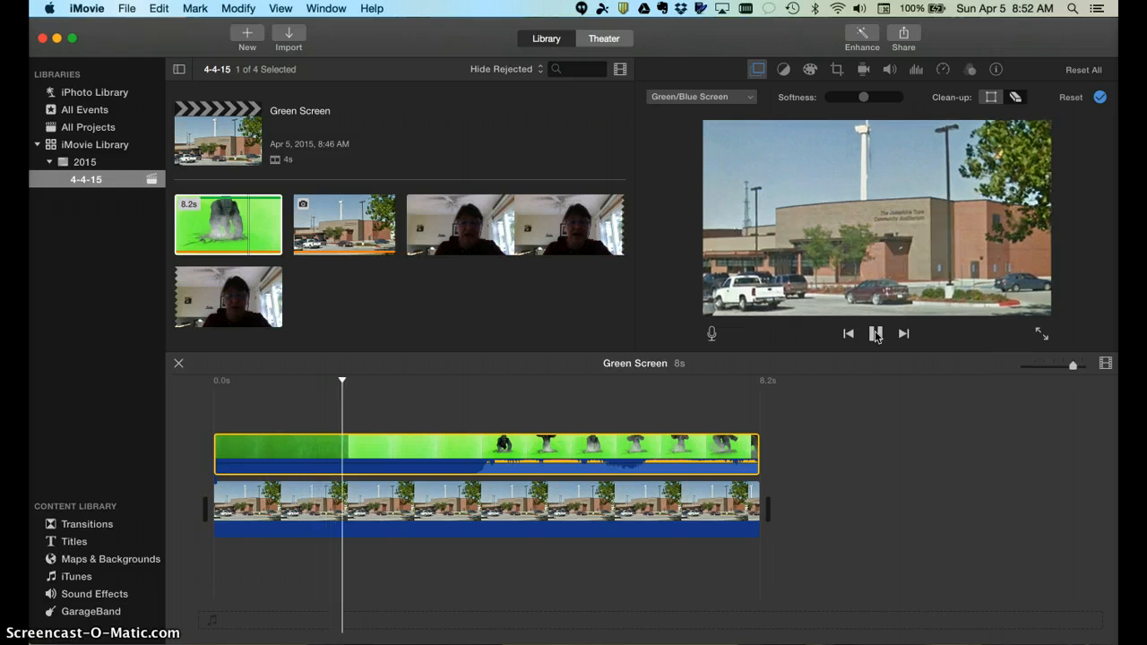
{"action": "left_click", "coordinate": [876, 335]}
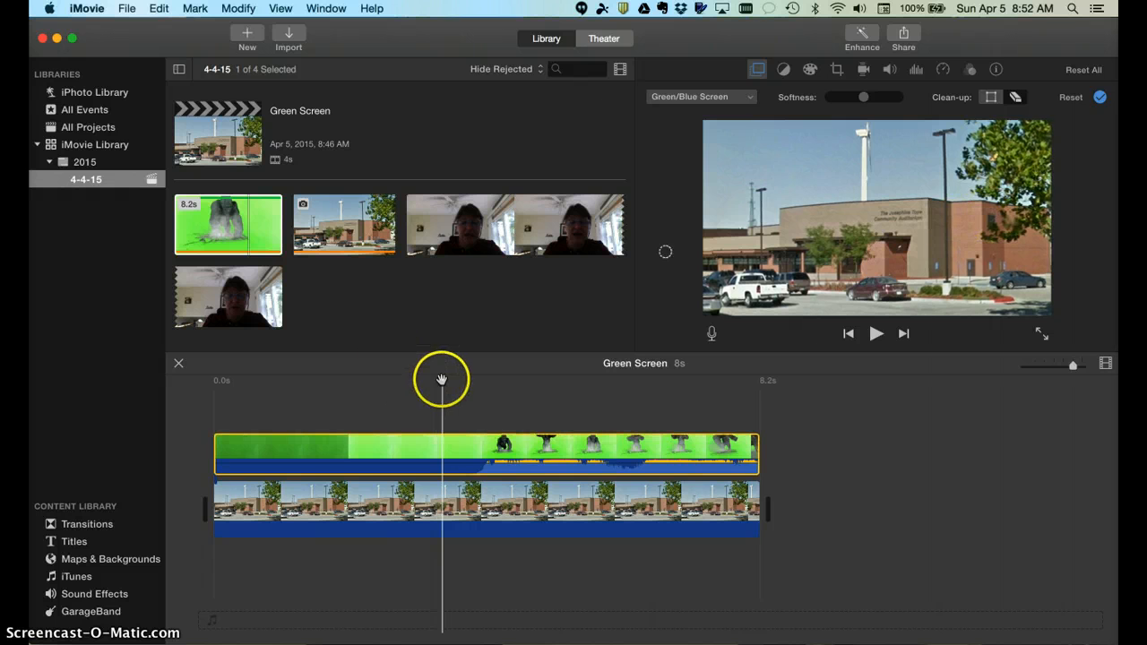
{"action": "left_click_drag", "start_coordinate": [442, 381], "coordinate": [333, 375]}
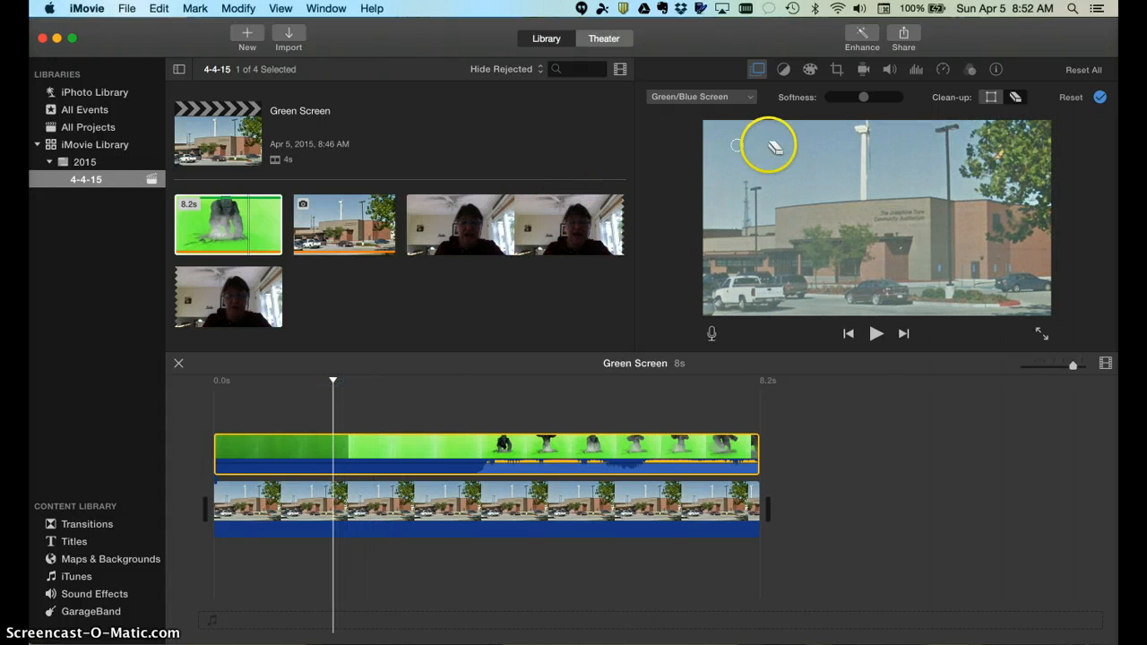
{"action": "left_click", "coordinate": [896, 171]}
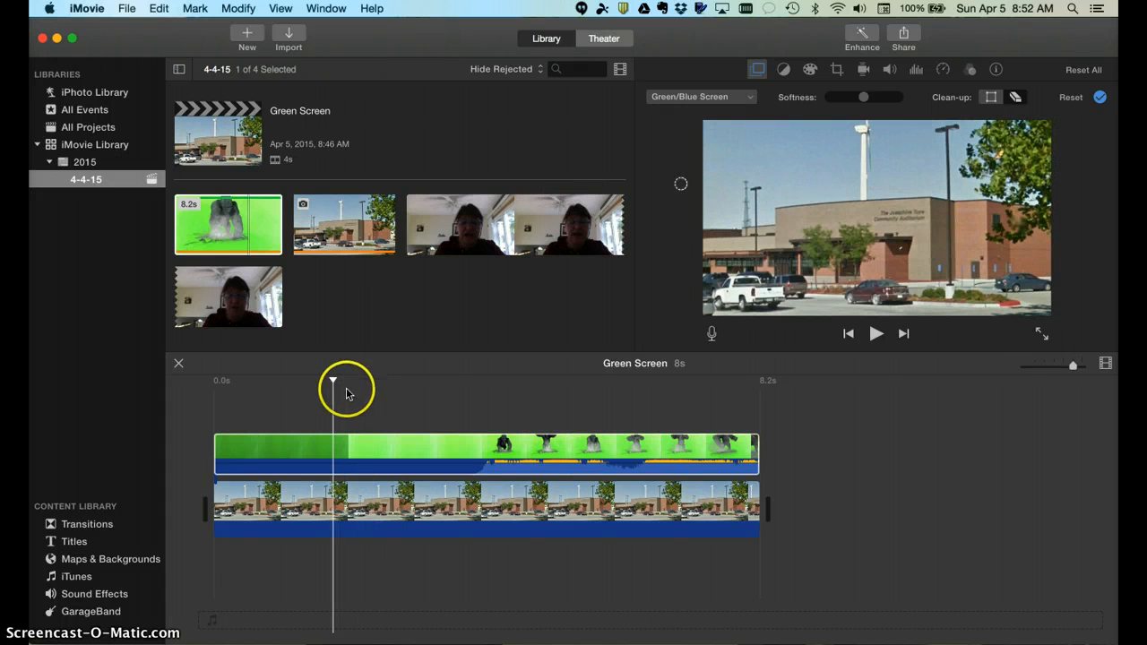
{"action": "left_click_drag", "start_coordinate": [336, 378], "coordinate": [214, 377]}
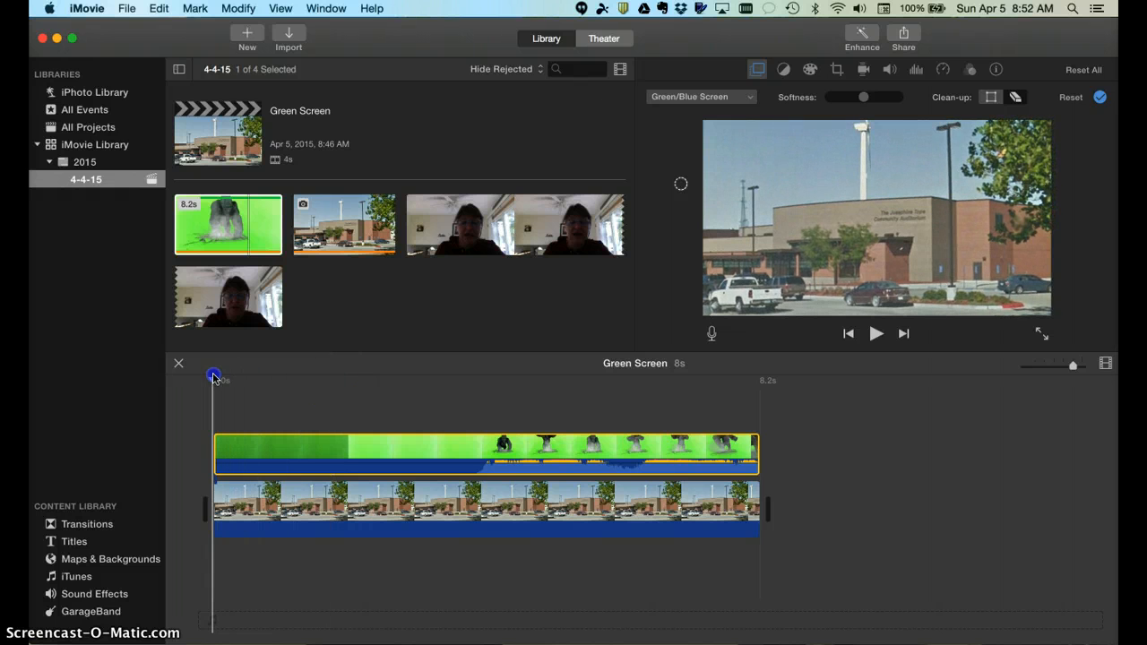
{"action": "left_click", "coordinate": [875, 333]}
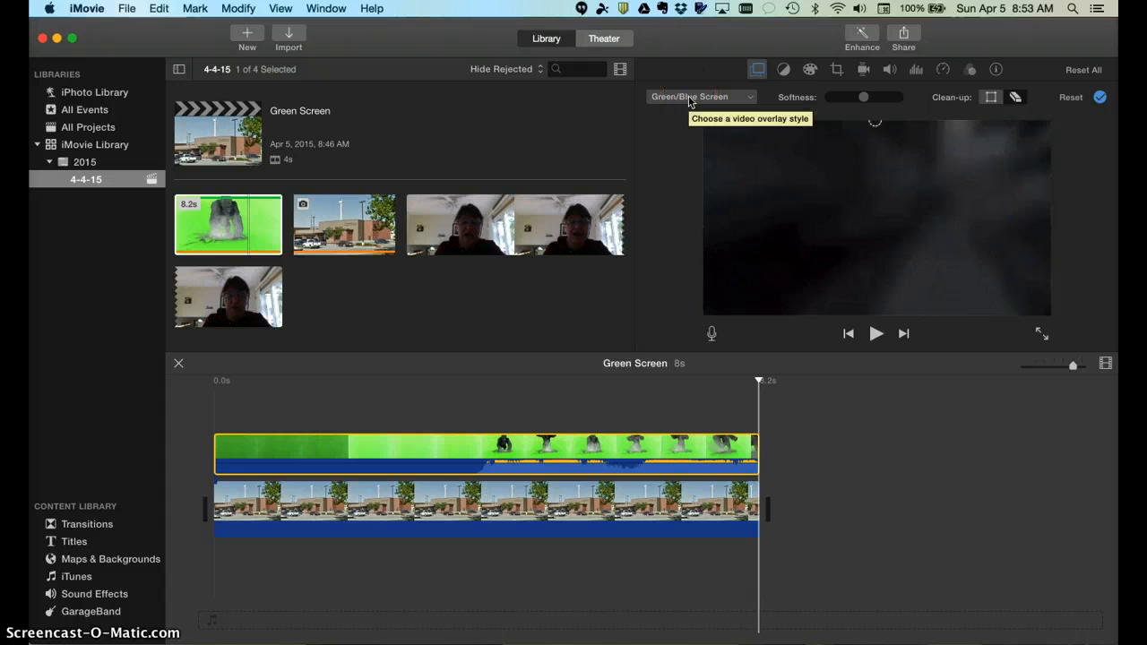
Place a Standard title from the Titles gallery at the start of the timeline
{"action": "left_click", "coordinate": [67, 542]}
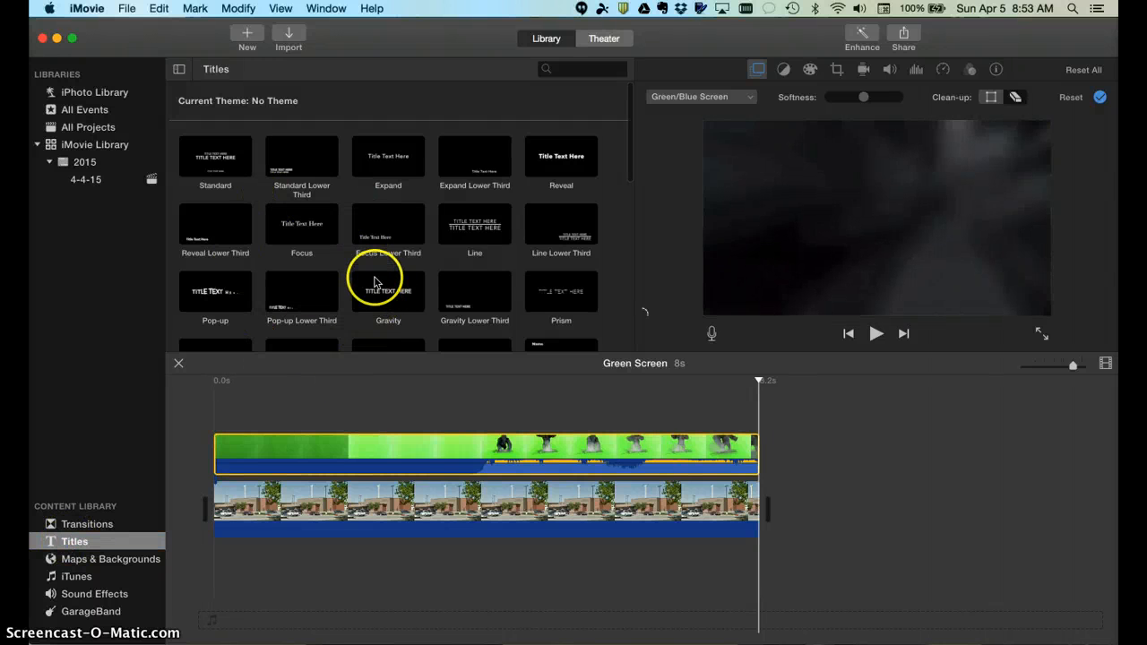
{"action": "left_click", "coordinate": [217, 164]}
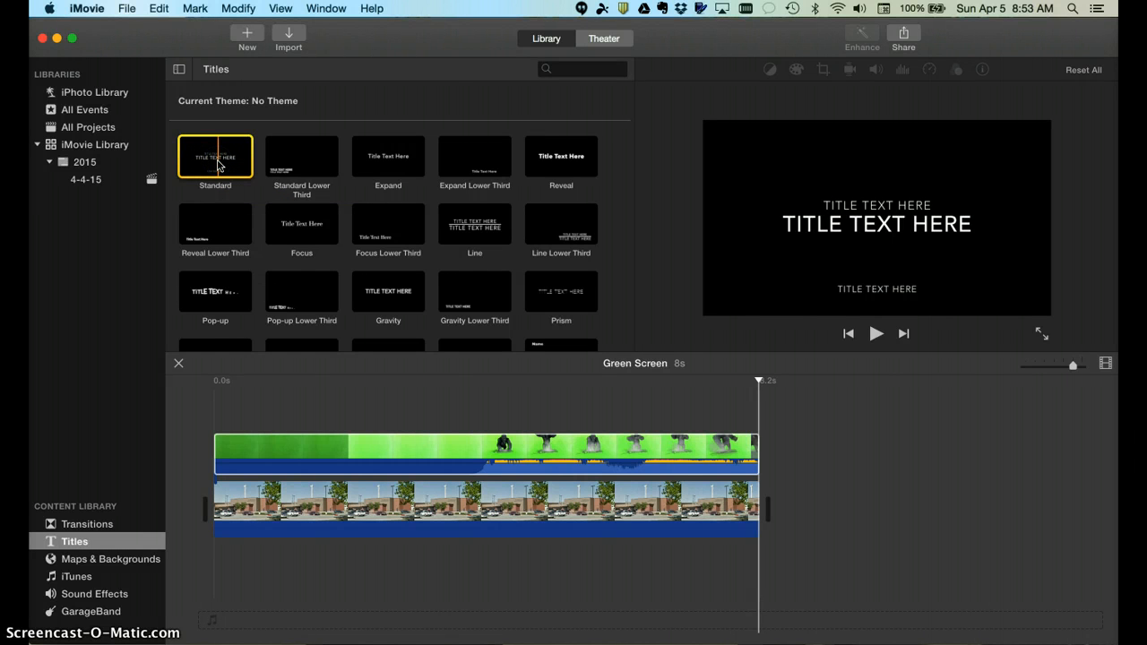
{"action": "left_click_drag", "start_coordinate": [217, 164], "coordinate": [214, 503]}
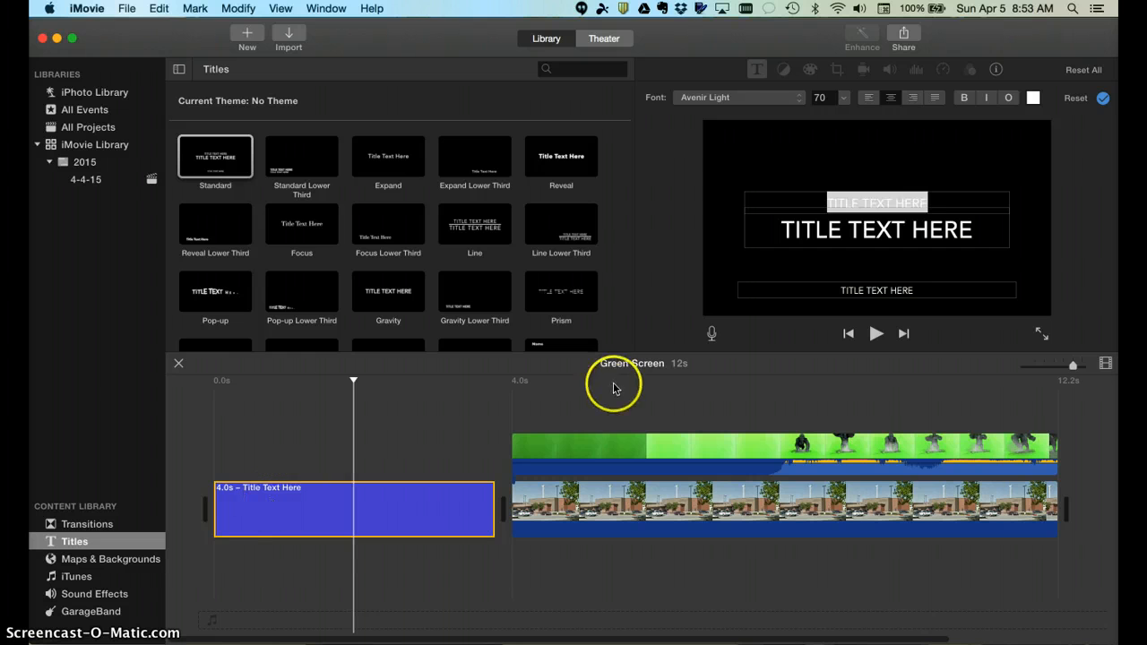
Edit the title lines: top 'GREEN SCREEN', main 'KONG ATTACKS NEVADA HIGH SCHOOL', and the author's by-line below
{"action": "left_click", "coordinate": [887, 215]}
{"action": "left_click", "coordinate": [882, 200]}
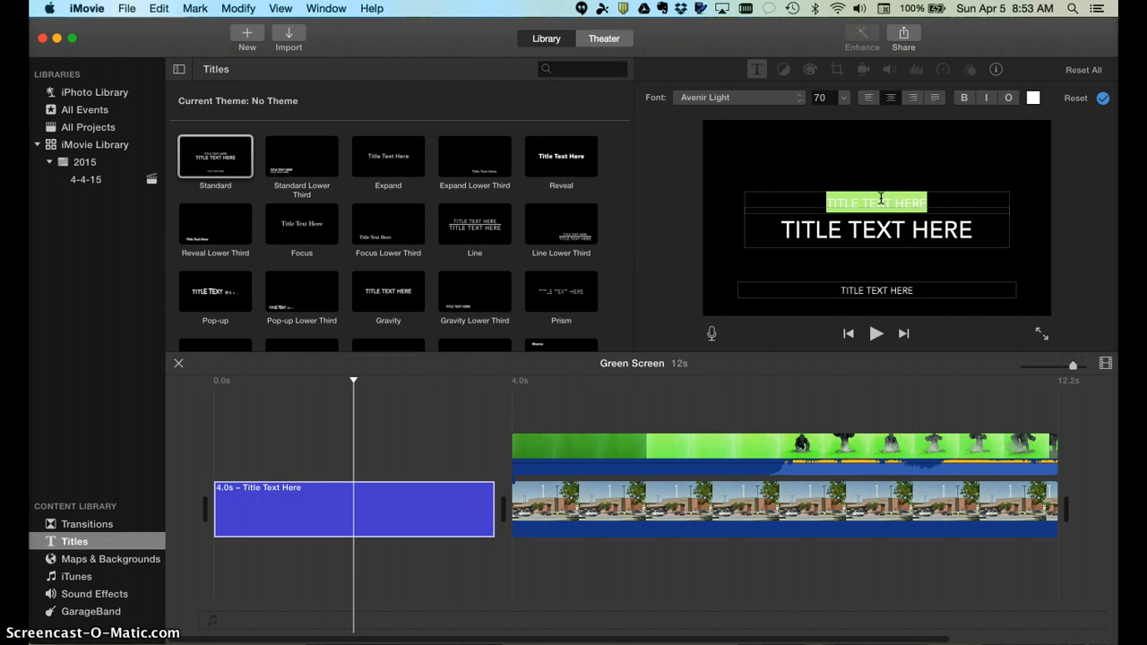
{"action": "type", "text": "GREEN SCREEN"}
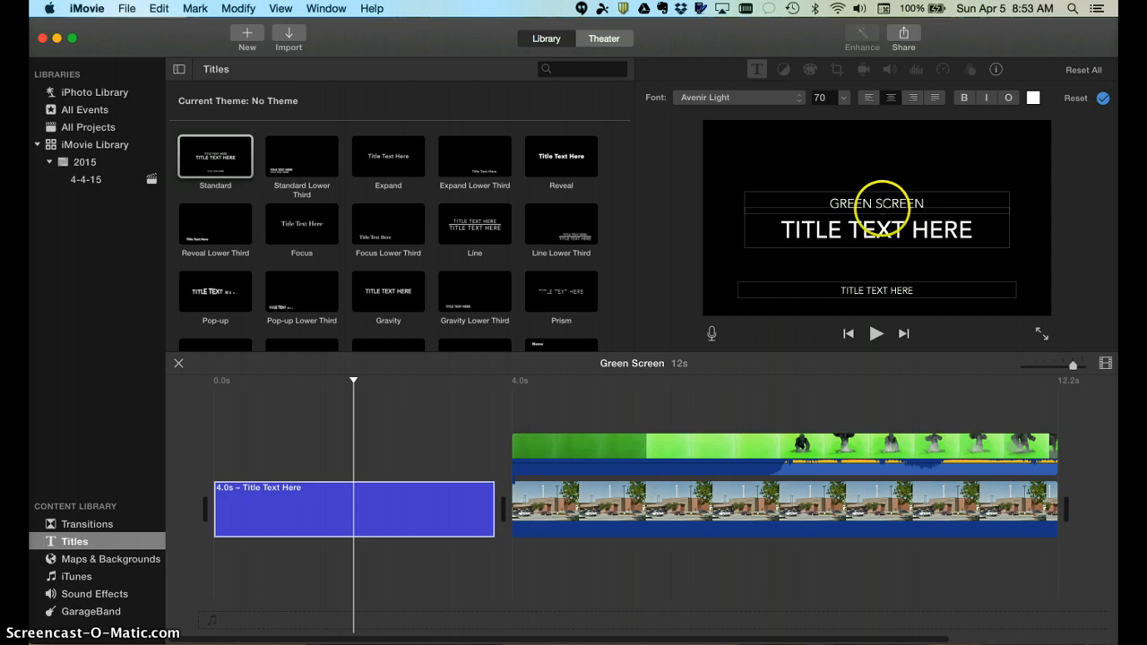
{"action": "left_click", "coordinate": [879, 230]}
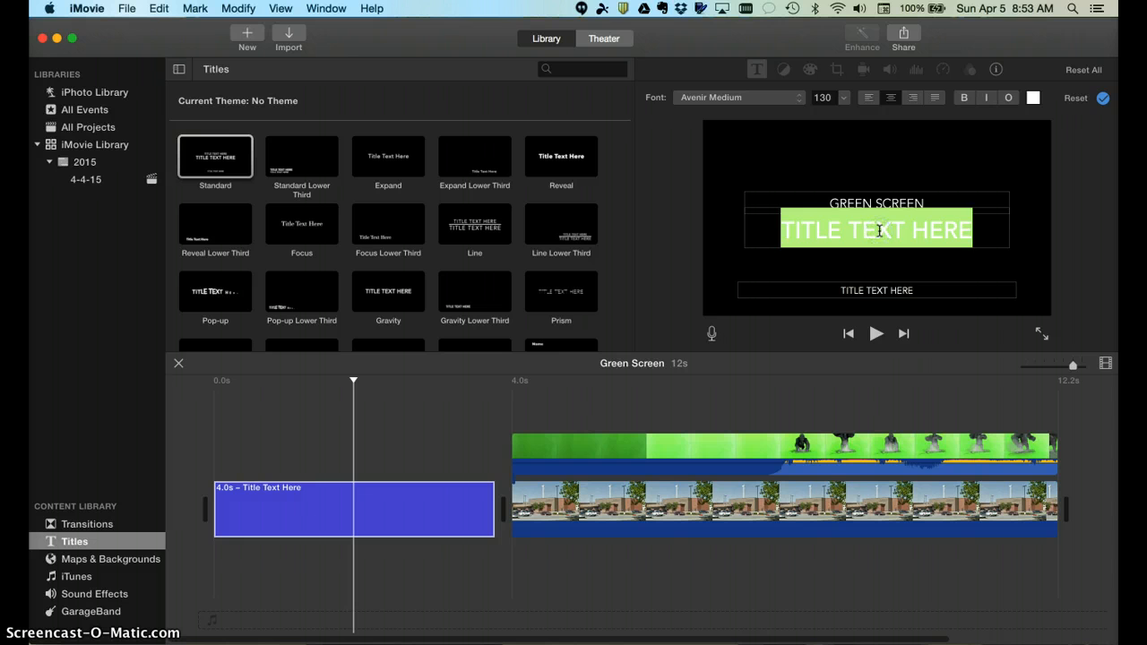
{"action": "type", "text": "KONG"}
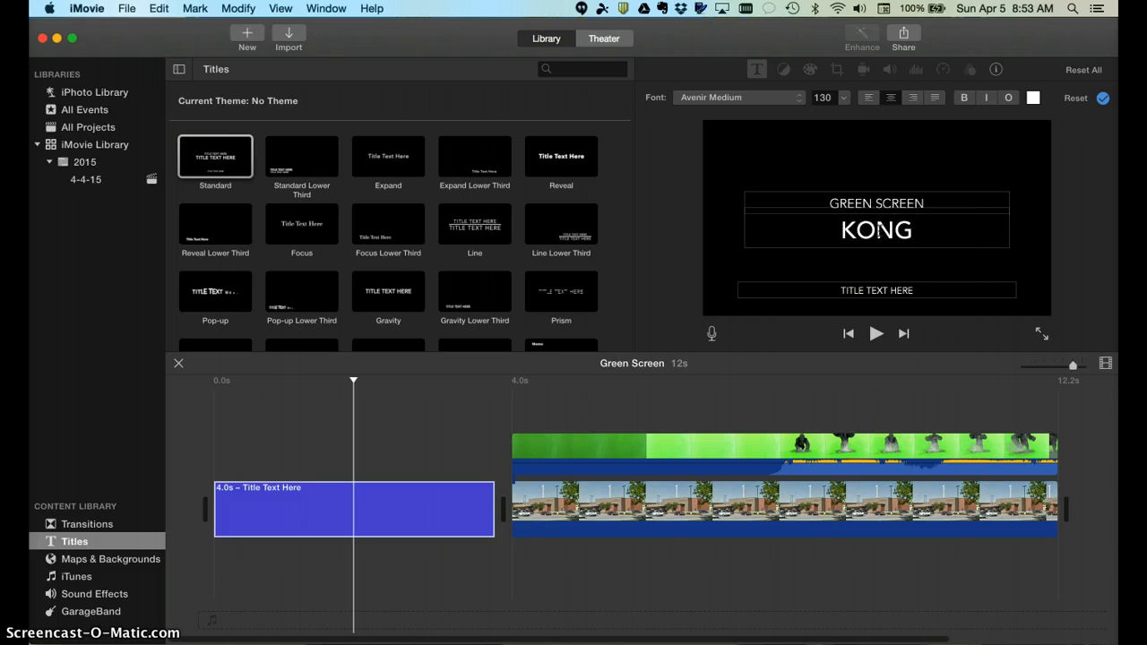
{"action": "type", "text": " ATTACK"}
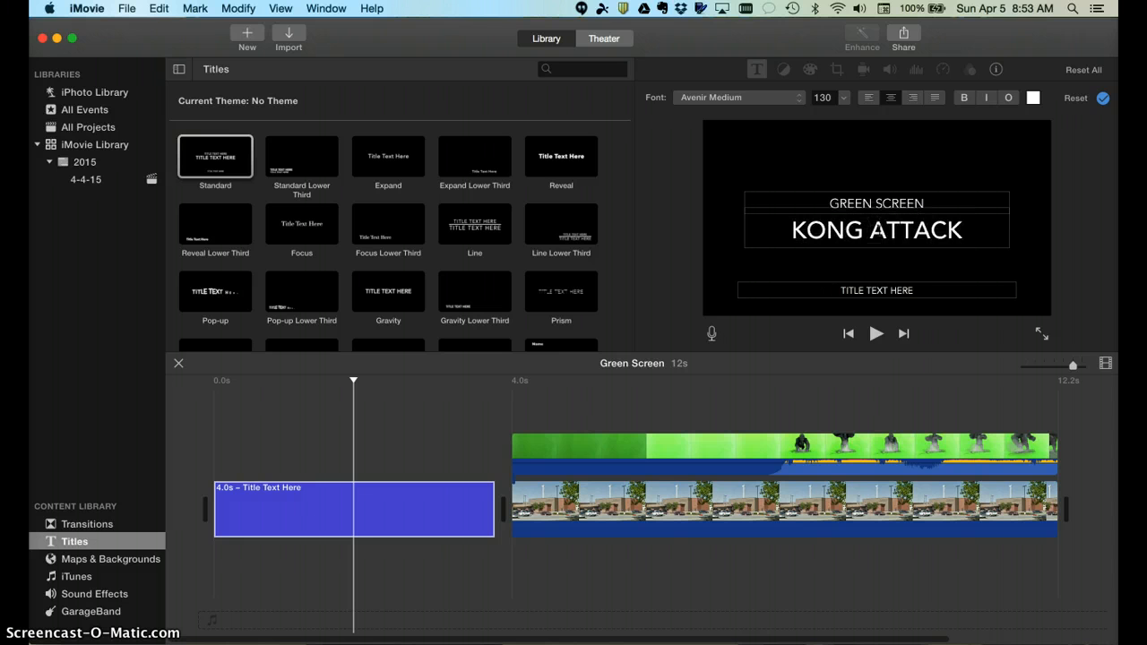
{"action": "type", "text": "S NEVAD"}
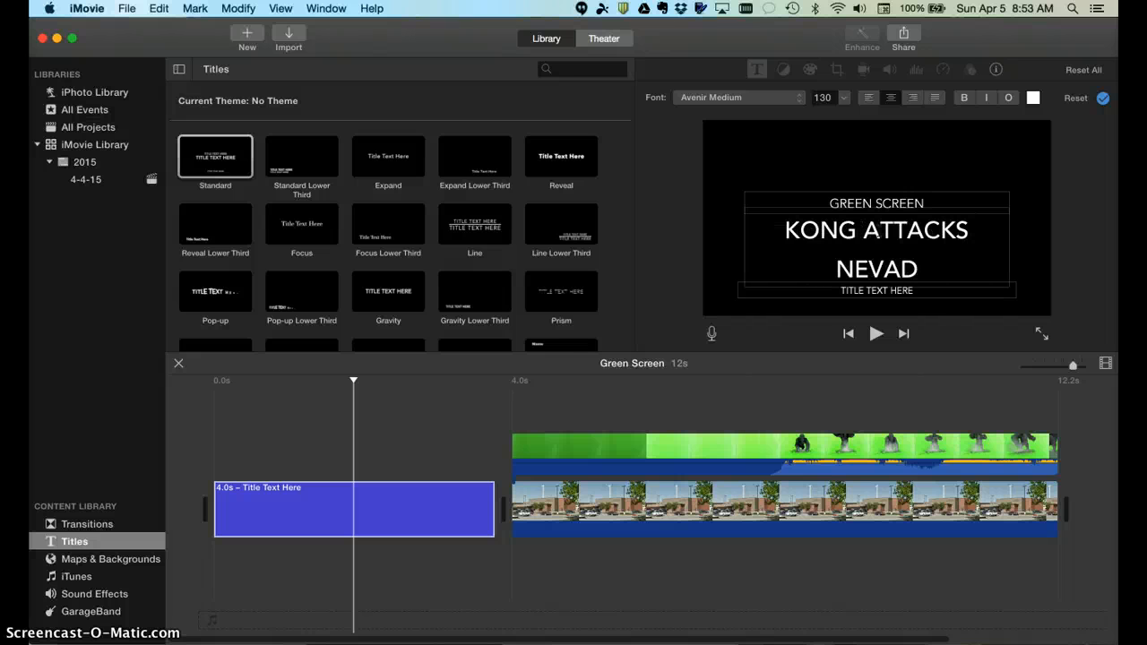
{"action": "type", "text": "A HIGH S"}
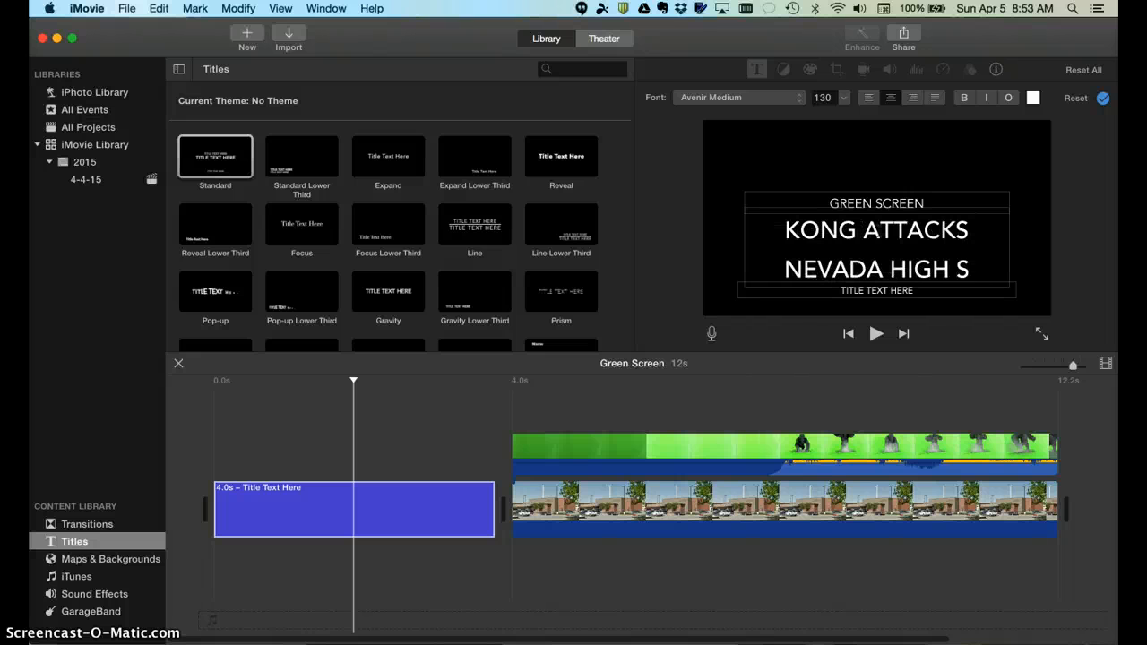
{"action": "type", "text": "CHOOL"}
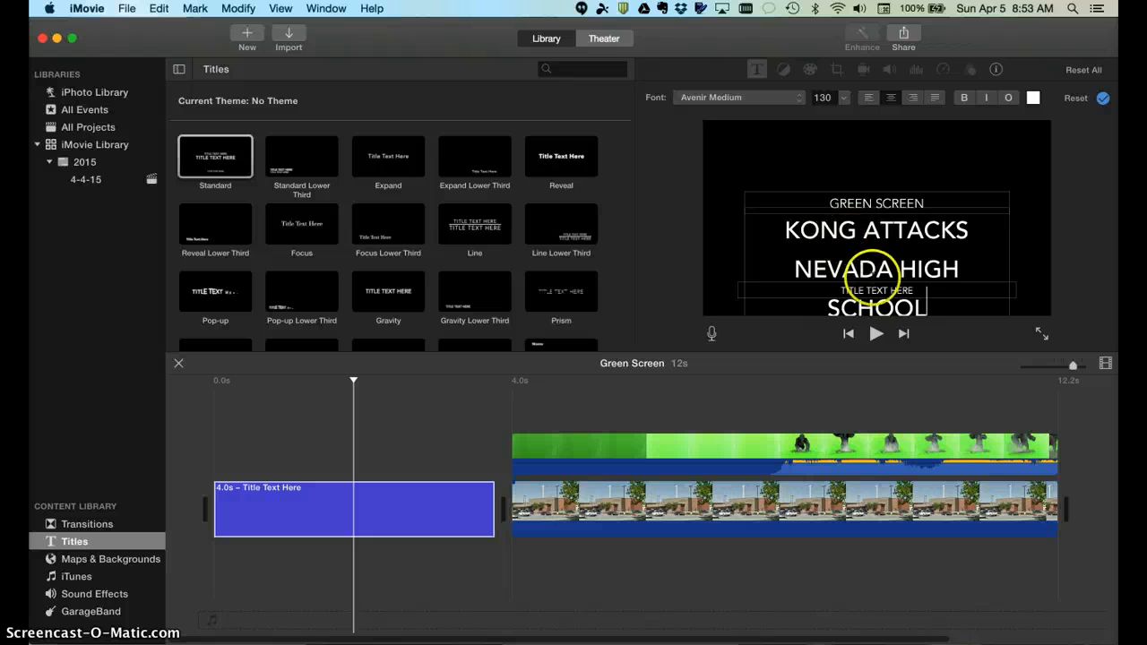
{"action": "left_click", "coordinate": [741, 288]}
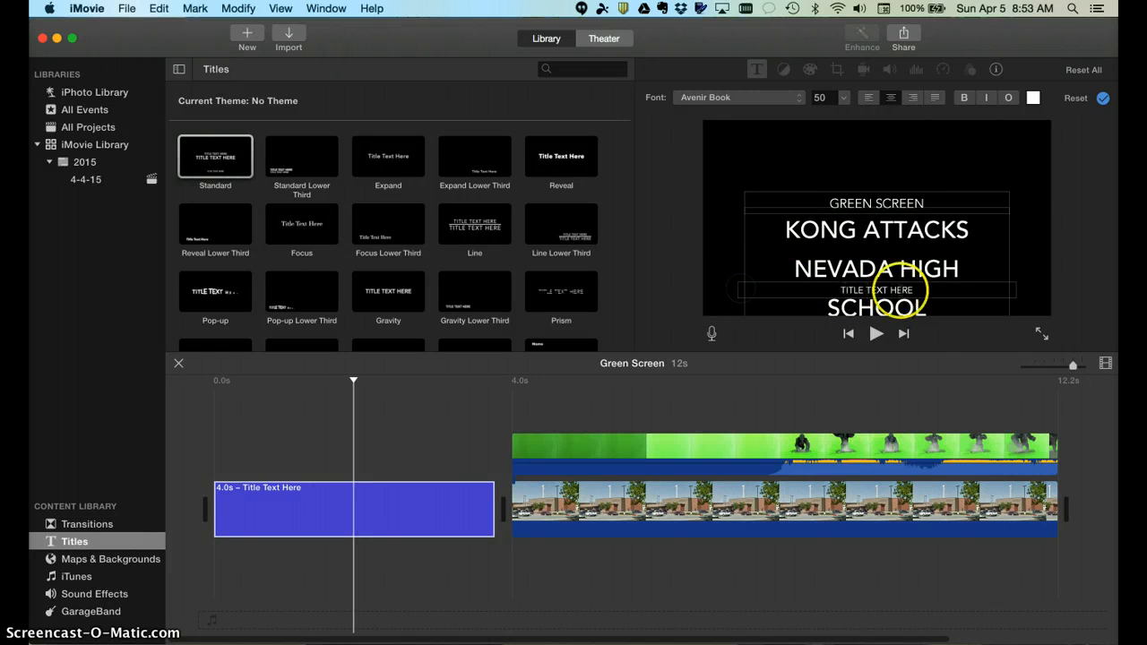
{"action": "double_click", "coordinate": [899, 291]}
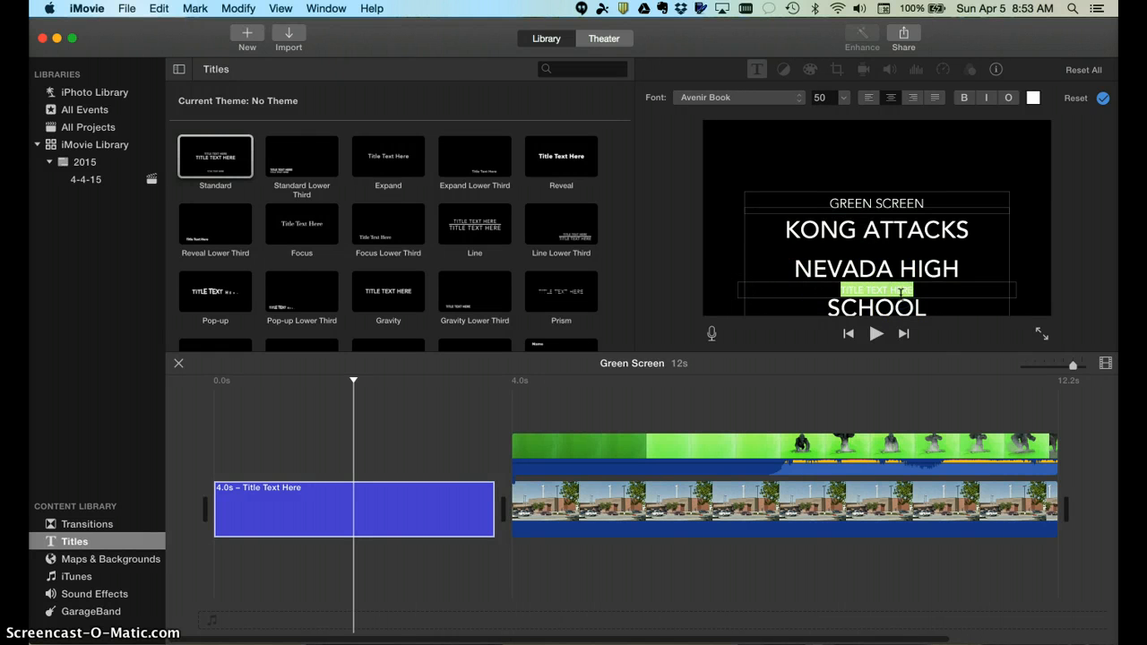
{"action": "type", "text": "BY DEB VAIL"}
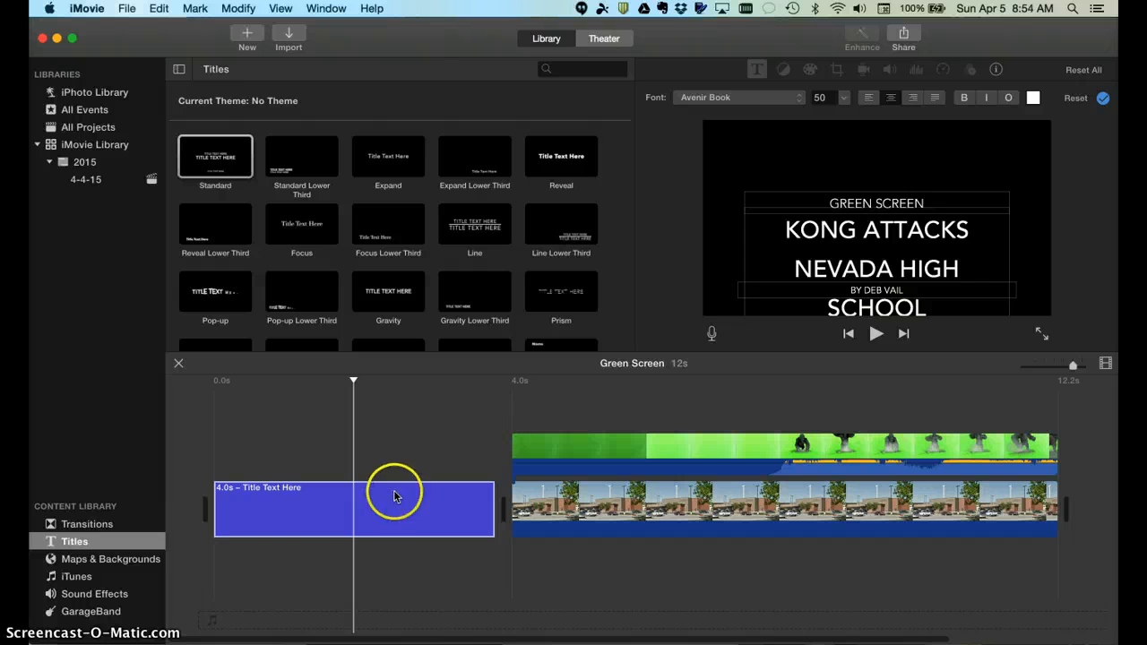
{"action": "left_click", "coordinate": [420, 430]}
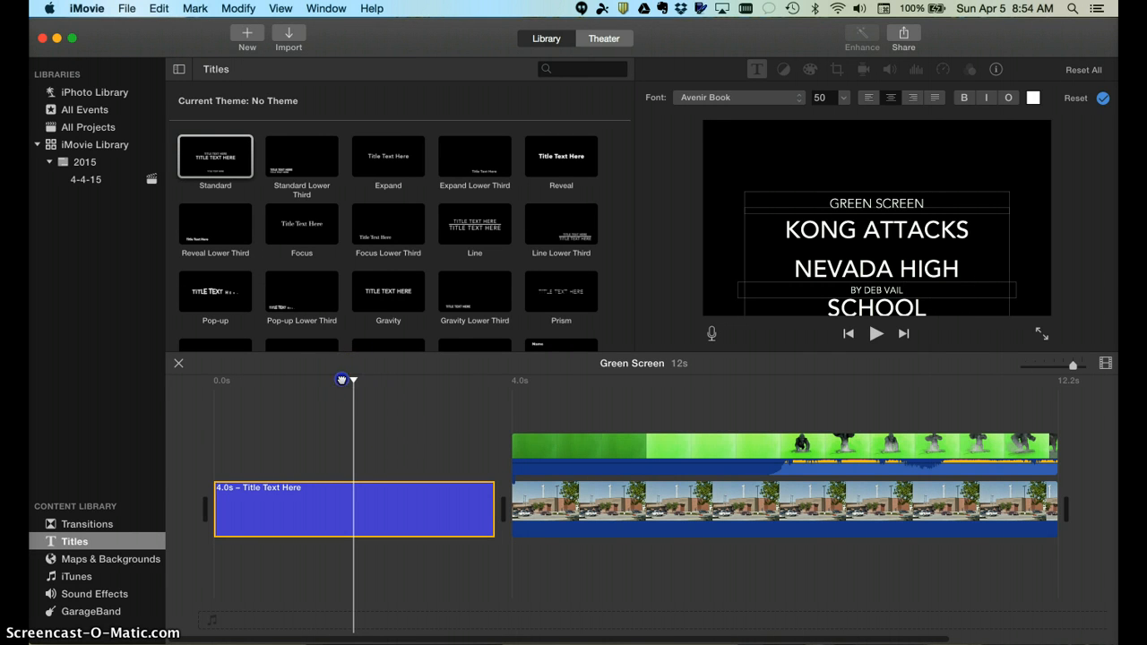
{"action": "left_click_drag", "start_coordinate": [342, 379], "coordinate": [216, 376]}
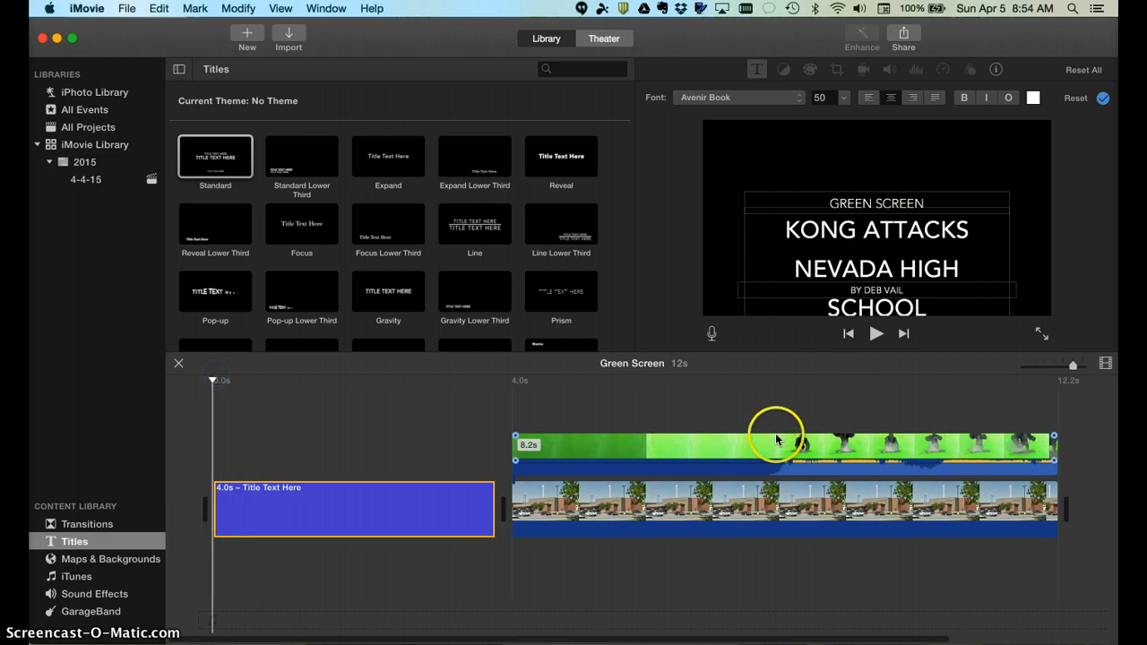
{"action": "left_click", "coordinate": [876, 334]}
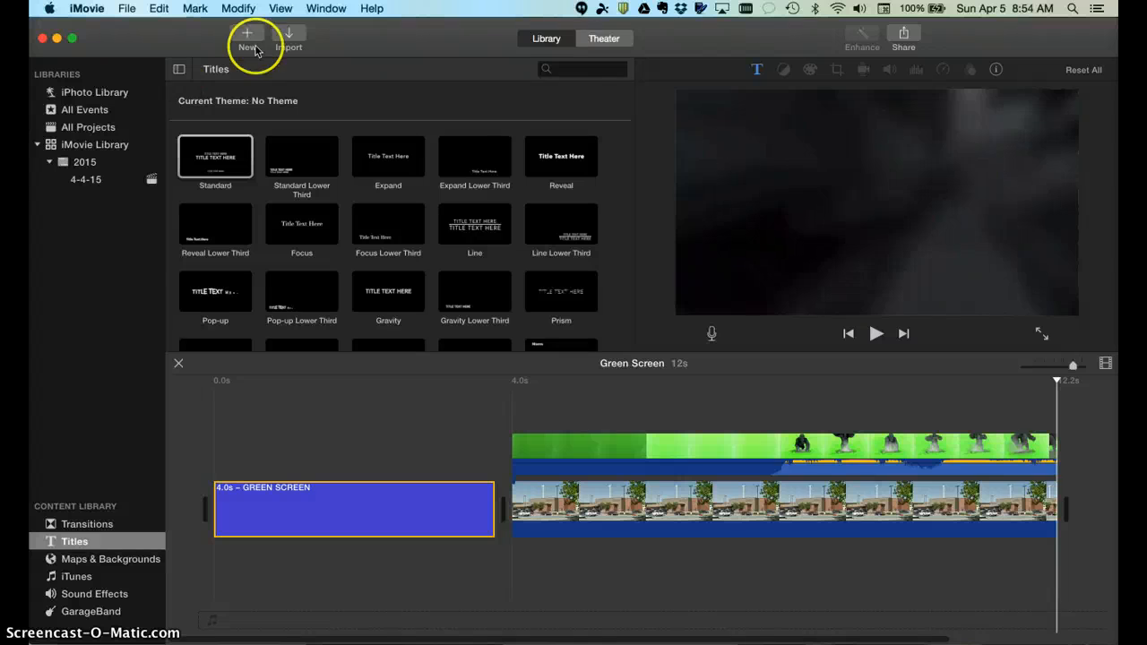
Share the Green Screen movie to Theater from the Share menu
{"action": "left_click", "coordinate": [905, 36]}
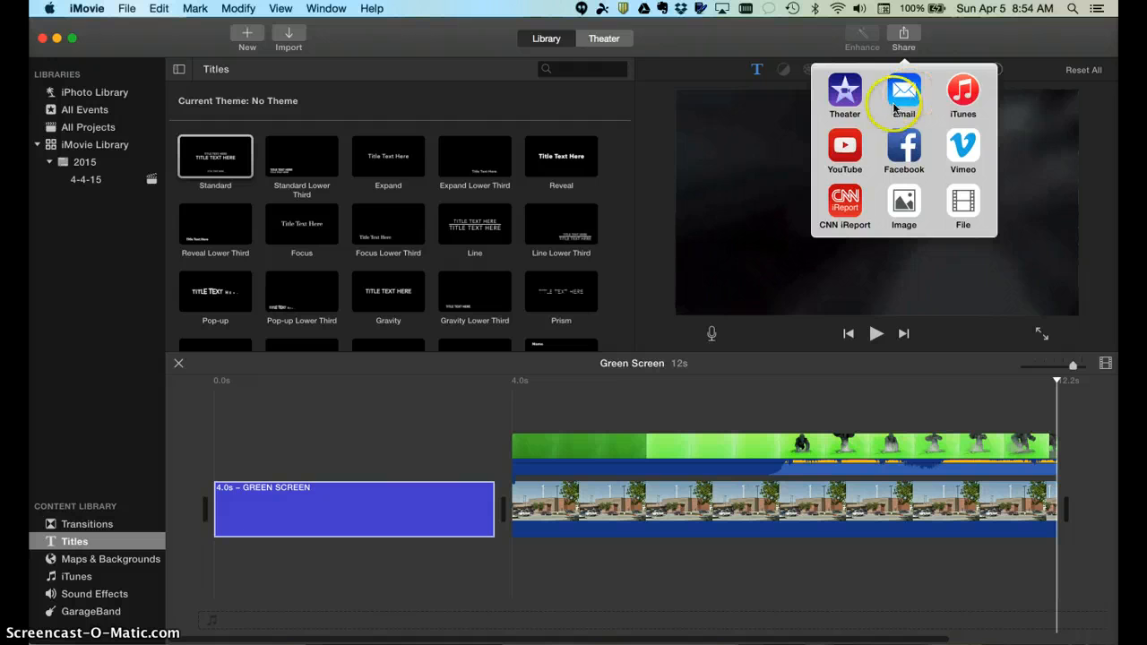
{"action": "left_click", "coordinate": [844, 89]}
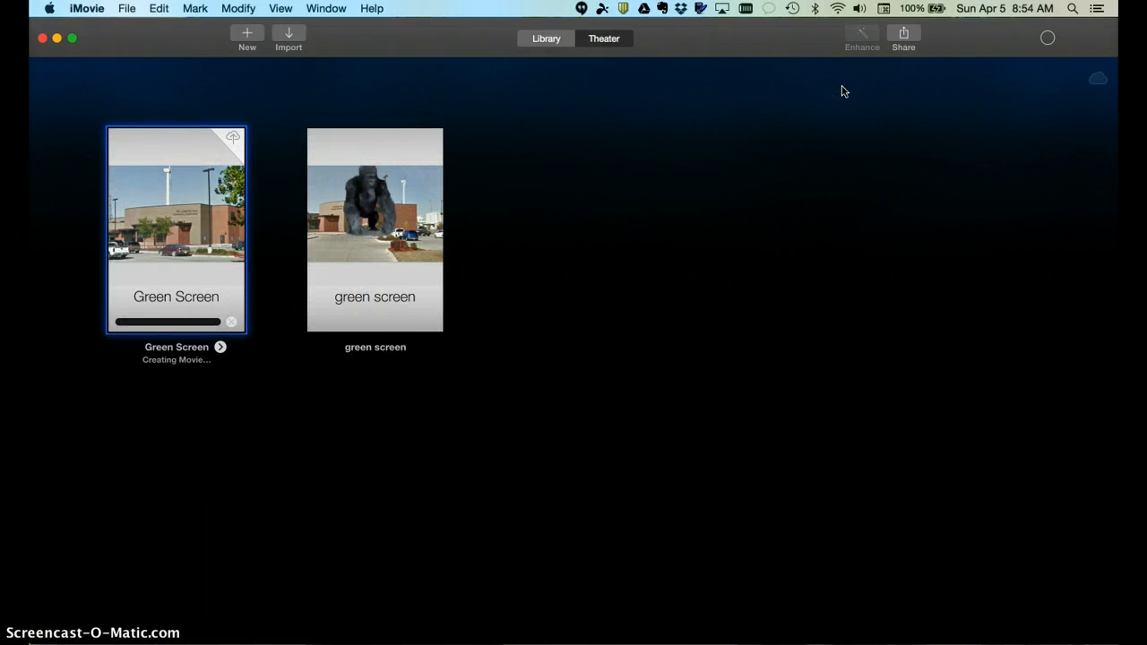